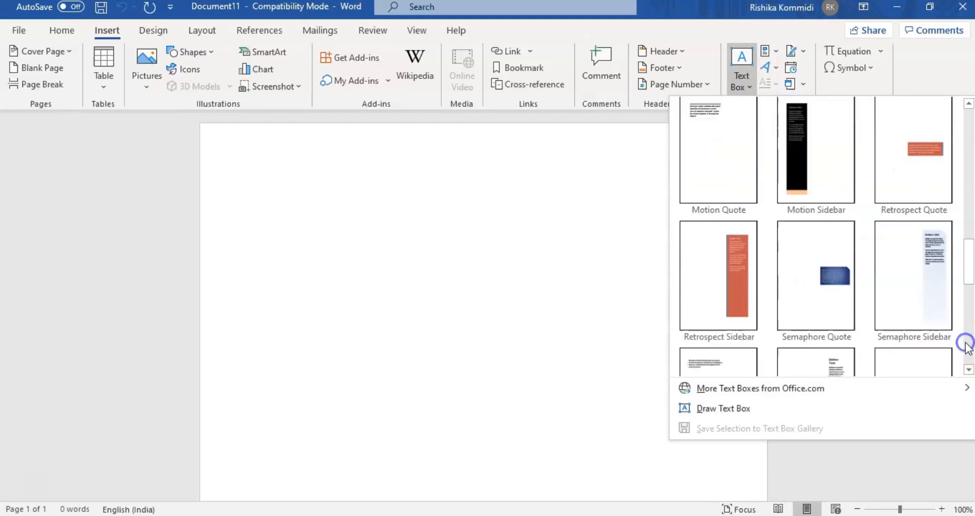
# Browse the built-in and Office.com text box designs and draw a 2.54 cm square text box on the blank page
pyautogui.click(968, 349)
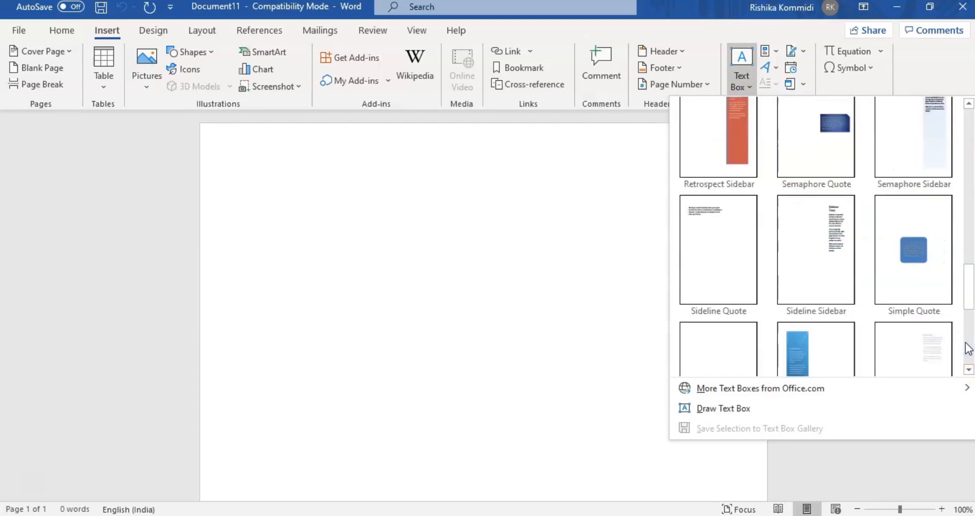
pyautogui.click(967, 346)
pyautogui.click(843, 394)
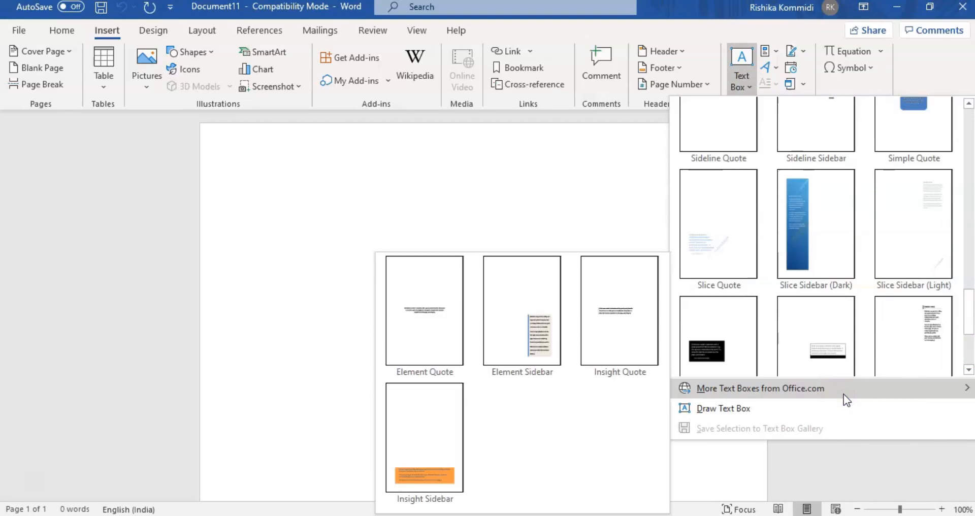
pyautogui.click(842, 403)
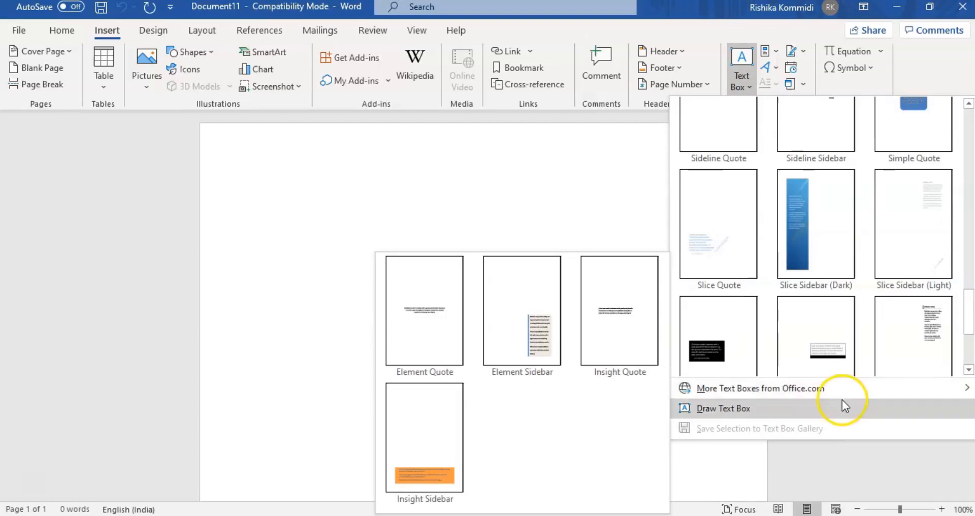
pyautogui.click(842, 405)
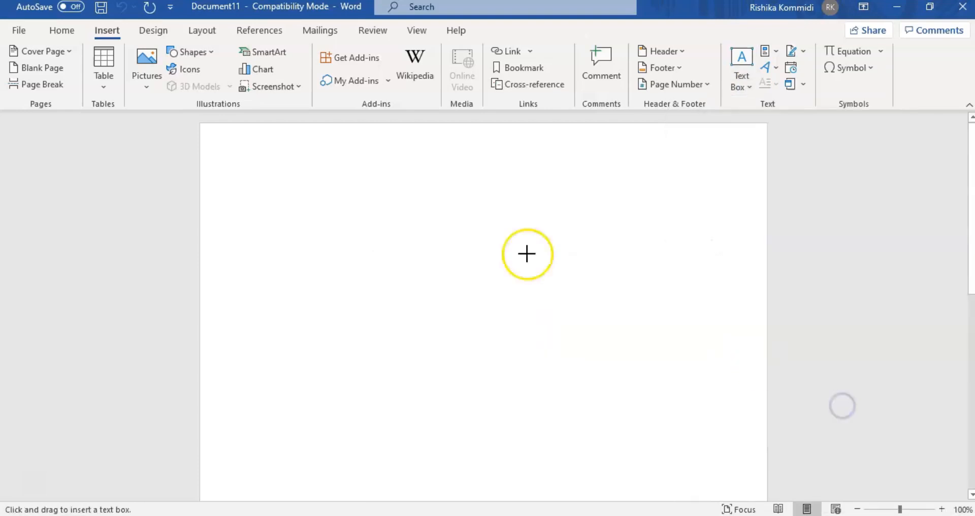
pyautogui.click(297, 201)
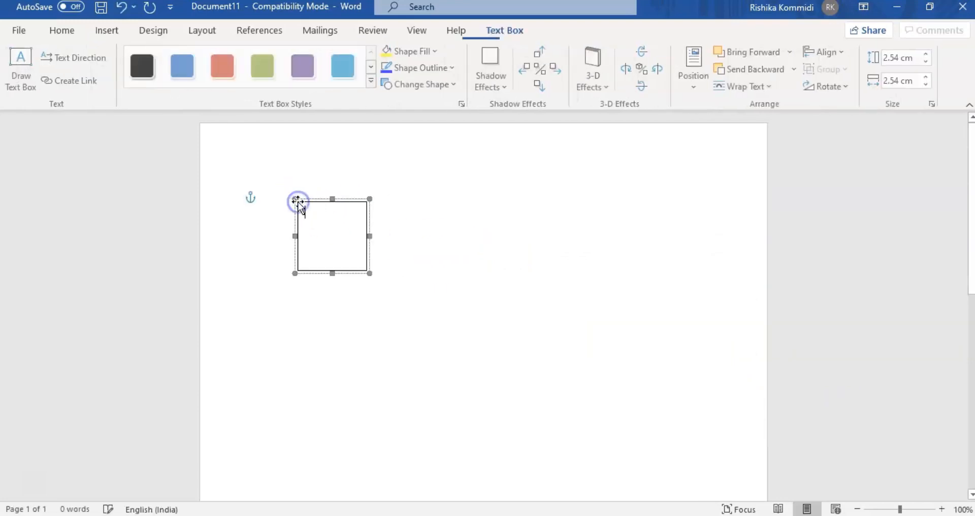
pyautogui.click(34, 485)
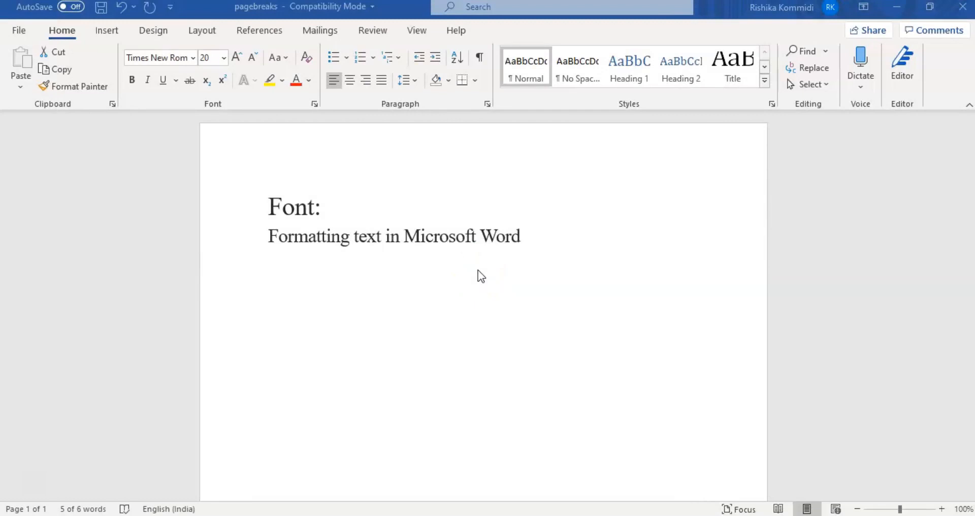
# Preview other fonts, such as Arial Black, on the line "Formatting text in Microsoft Word" below the Font heading
pyautogui.click(522, 253)
pyautogui.tripleClick(383, 226)
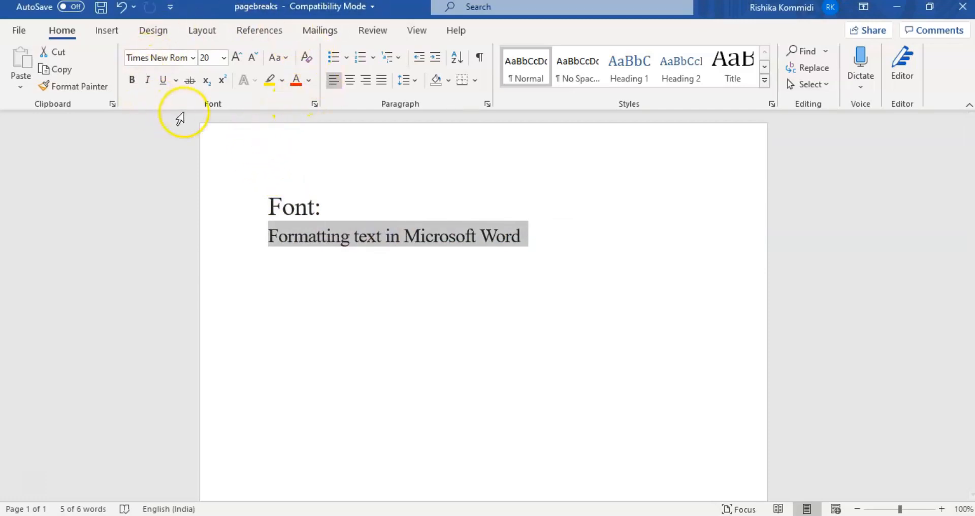
pyautogui.click(193, 58)
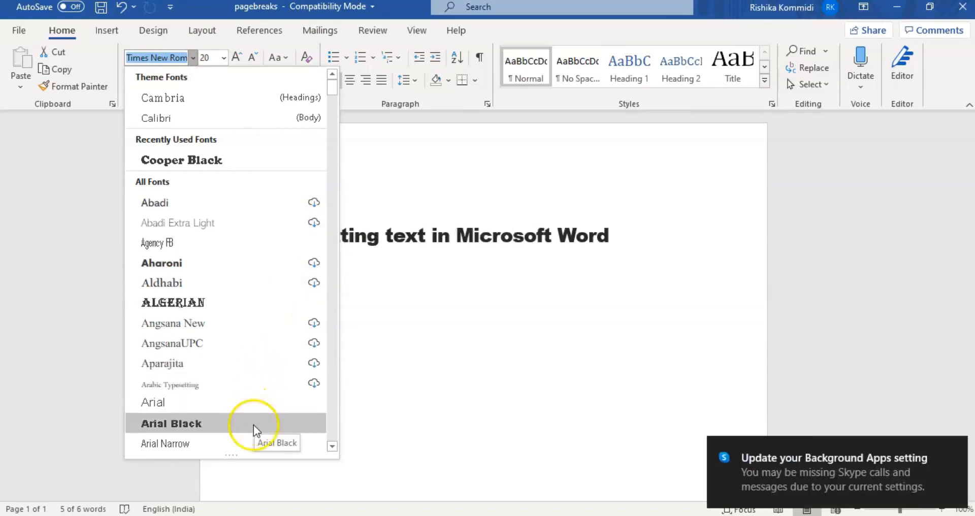
pyautogui.click(26, 484)
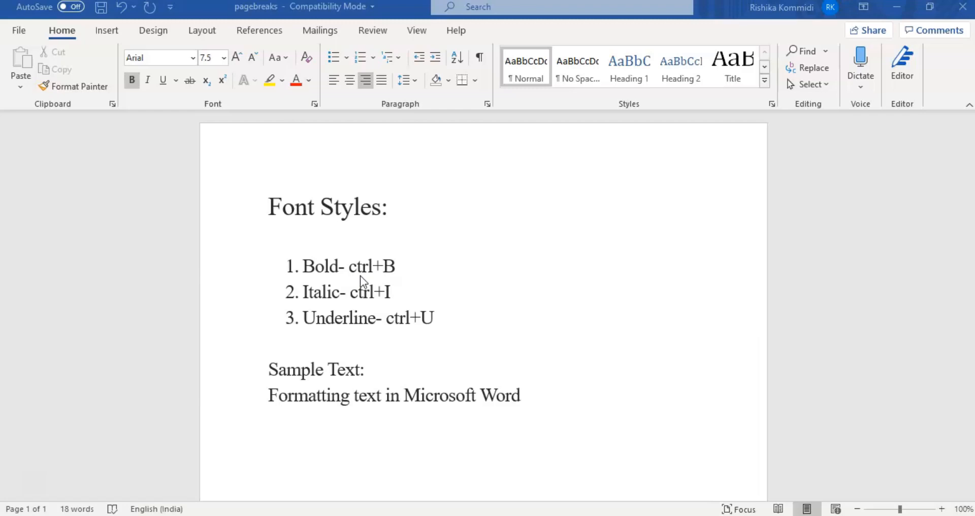
# Try bold and italic separately on the sample line "Formatting text in Microsoft Word", removing each format again
pyautogui.click(335, 274)
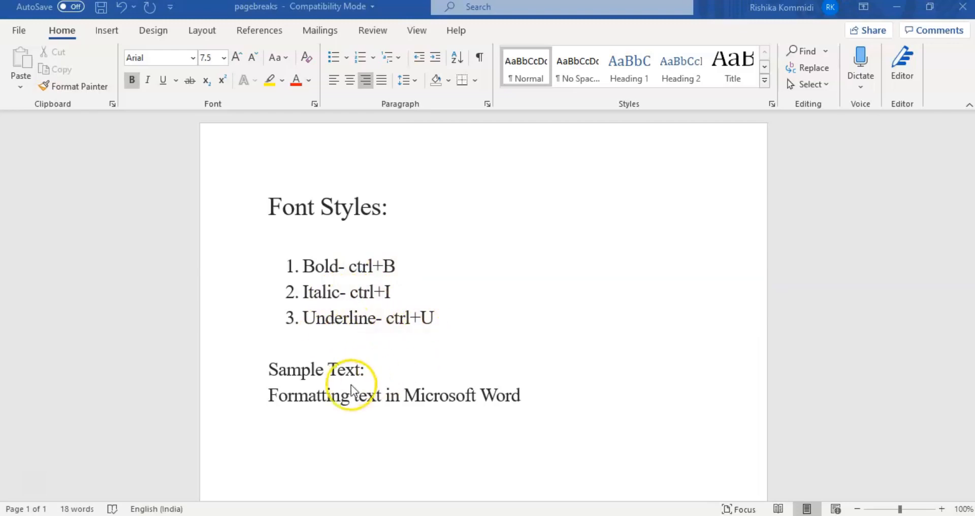
pyautogui.tripleClick(408, 398)
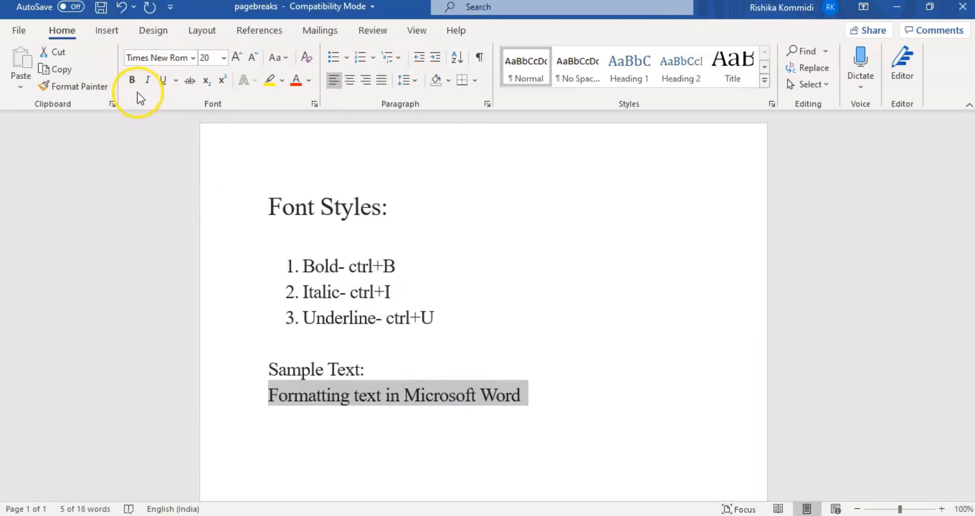
pyautogui.click(132, 80)
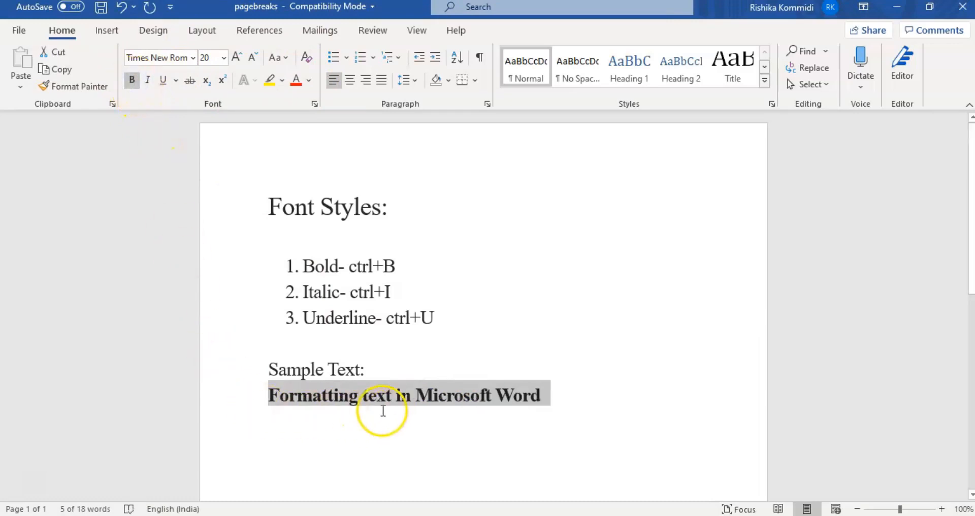
pyautogui.click(133, 82)
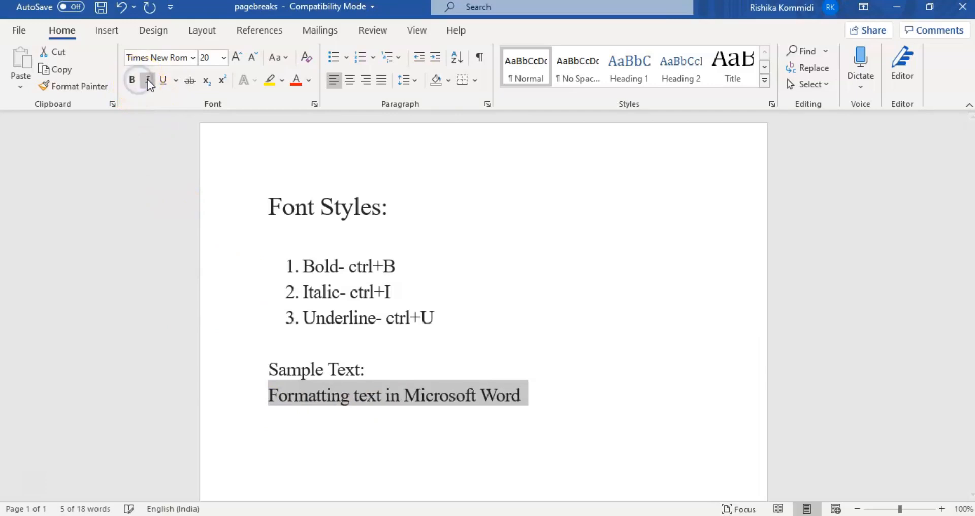
pyautogui.click(149, 80)
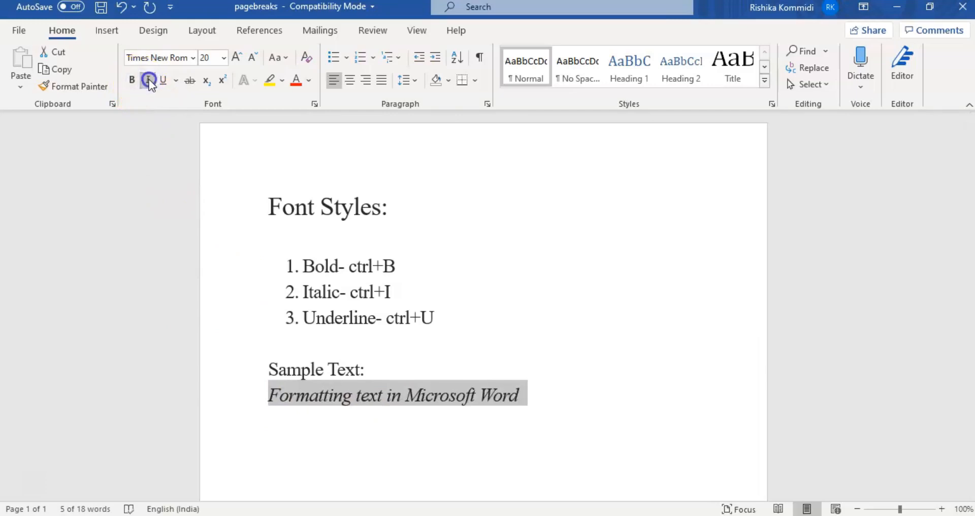
pyautogui.click(148, 79)
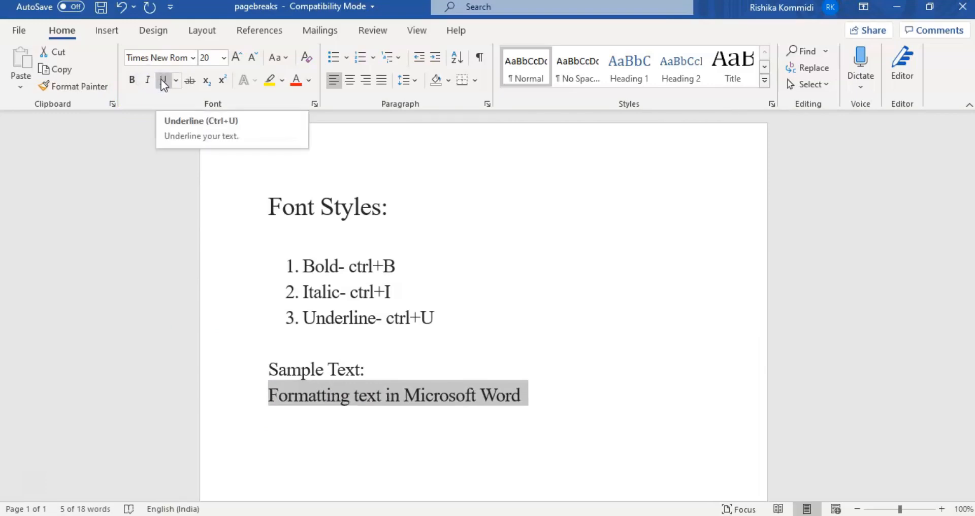
# Underline the sample line "Formatting text in Microsoft Word" with the standard single underline
pyautogui.click(161, 81)
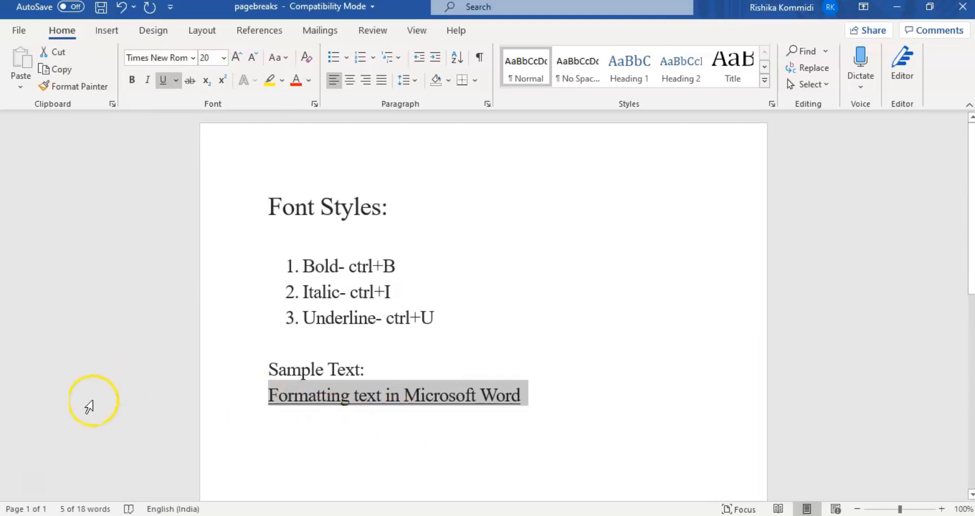
pyautogui.click(35, 480)
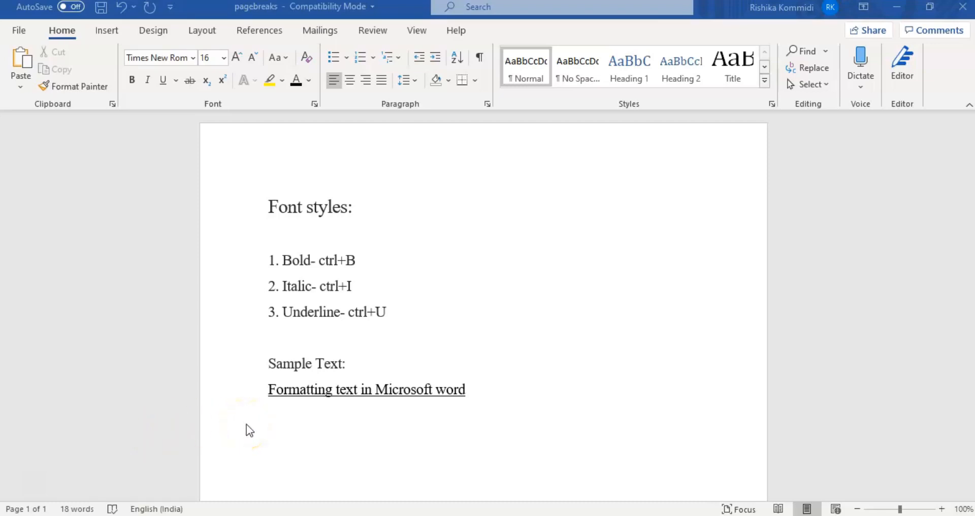
# Examine the available underline styles and underline colours for the sample line "Formatting text in Microsoft word"
pyautogui.doubleClick(340, 390)
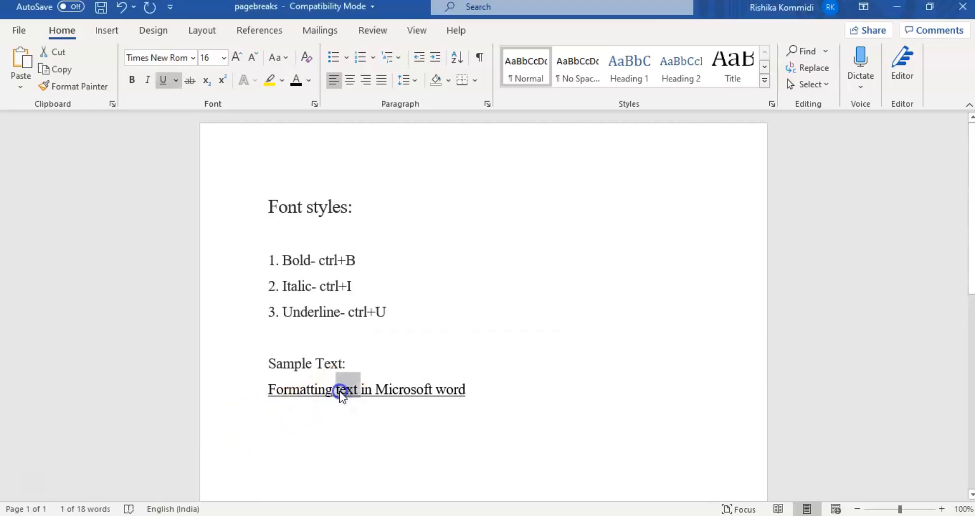
pyautogui.tripleClick(307, 390)
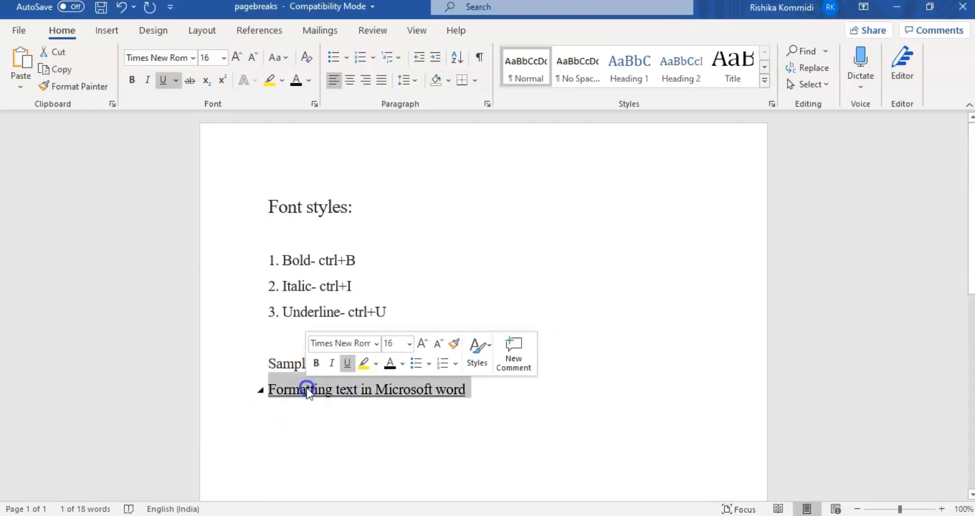
pyautogui.click(178, 82)
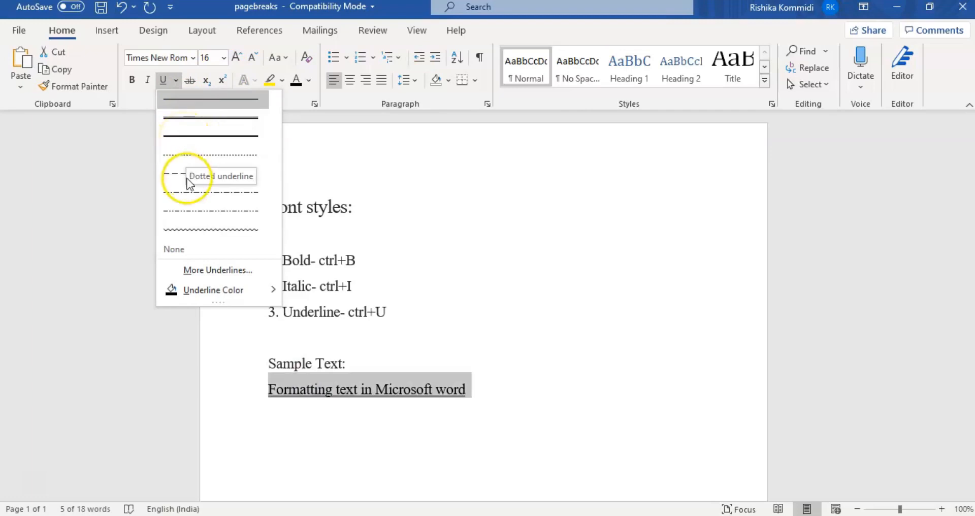
pyautogui.click(196, 290)
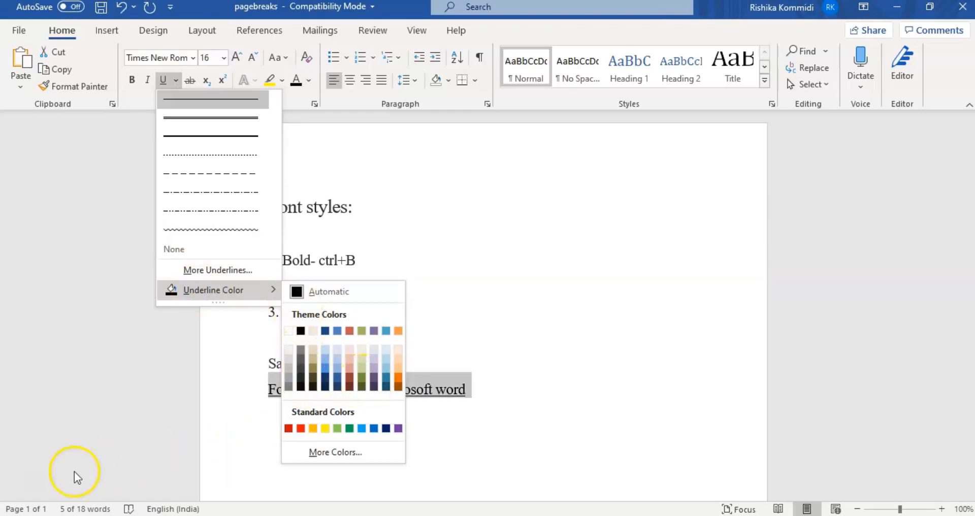
pyautogui.click(35, 487)
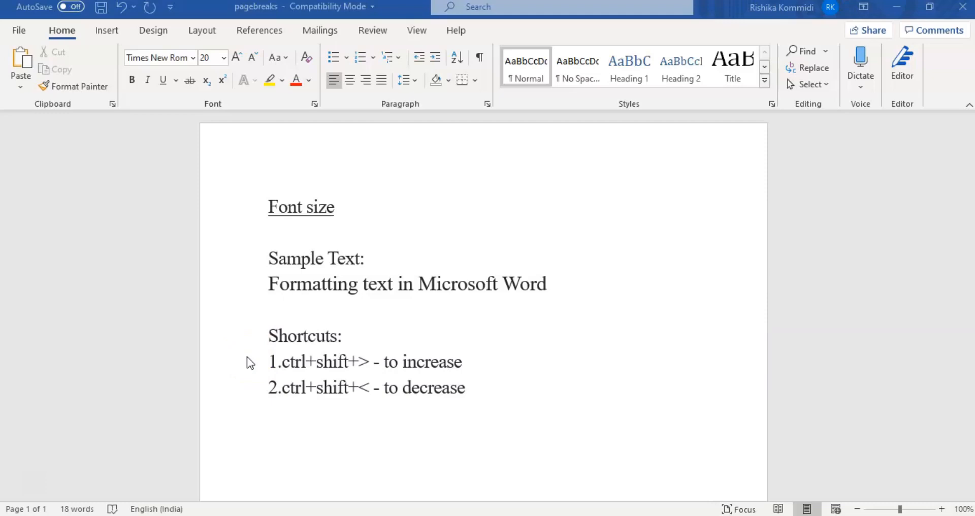
# Preview font sizes on the sample line below the Font size heading, increase its size to 24 and decrease it to 22
pyautogui.click(377, 289)
pyautogui.tripleClick(377, 289)
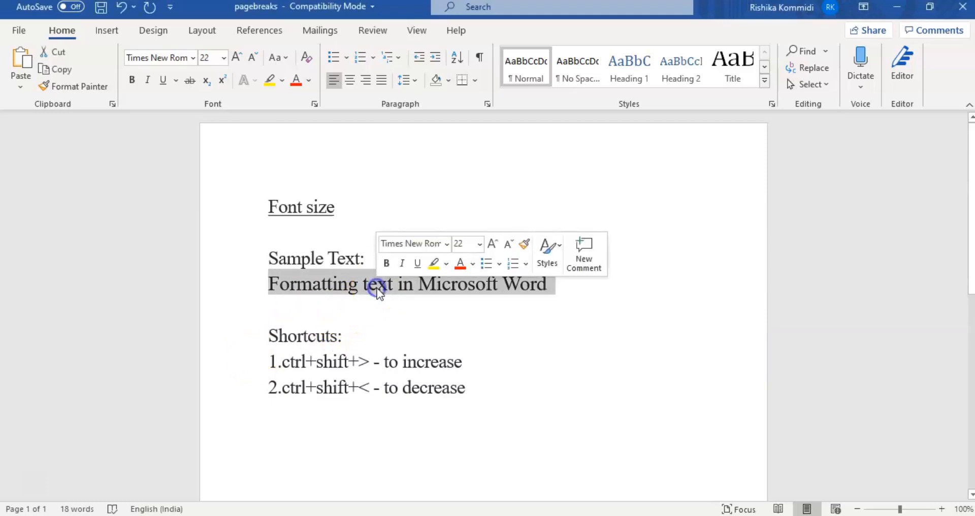
pyautogui.click(223, 60)
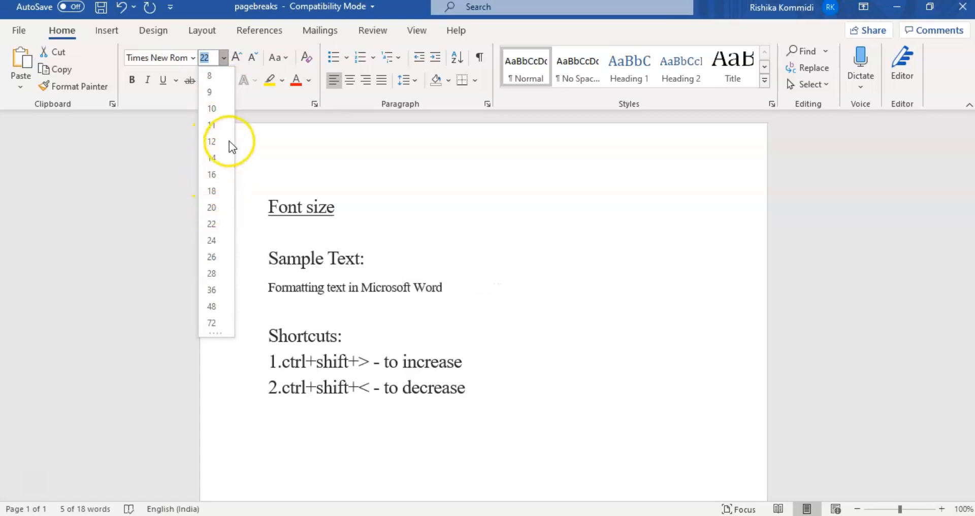
pyautogui.click(236, 57)
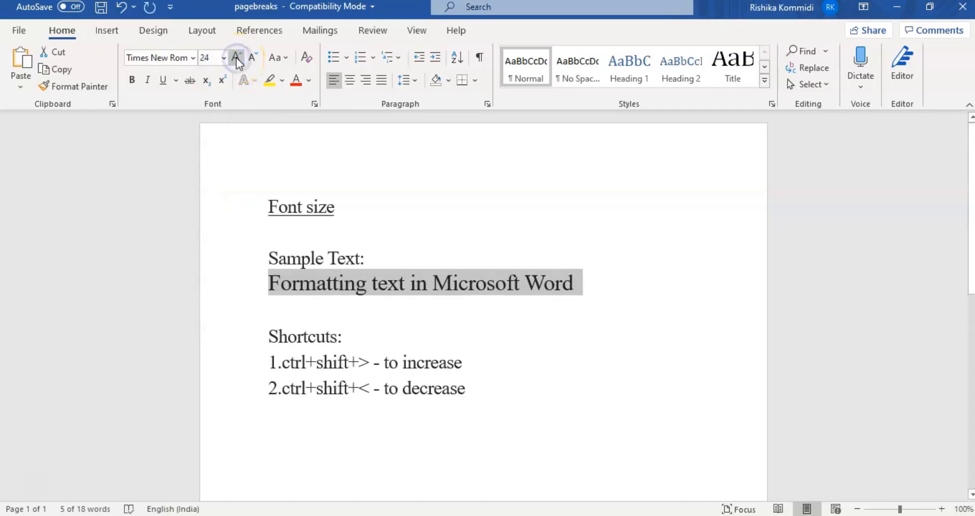
pyautogui.click(253, 58)
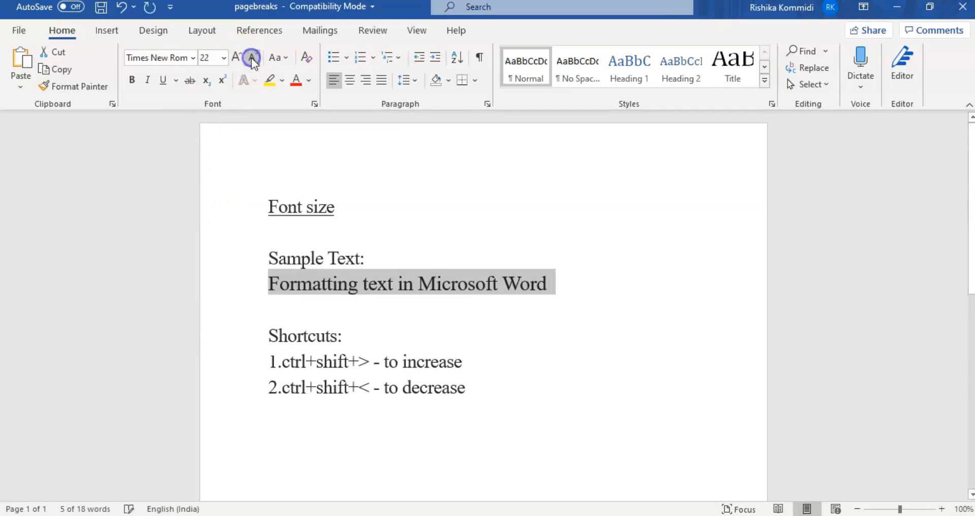
pyautogui.click(251, 194)
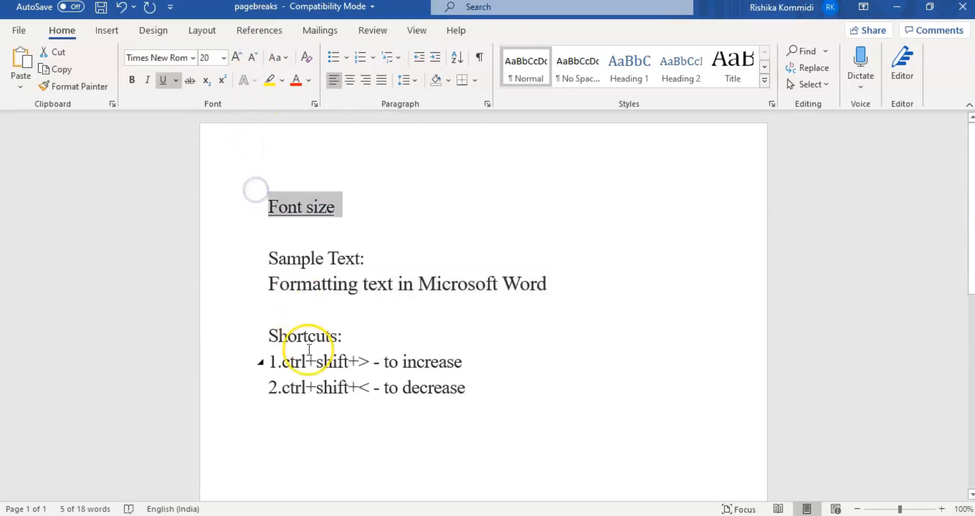
pyautogui.click(311, 368)
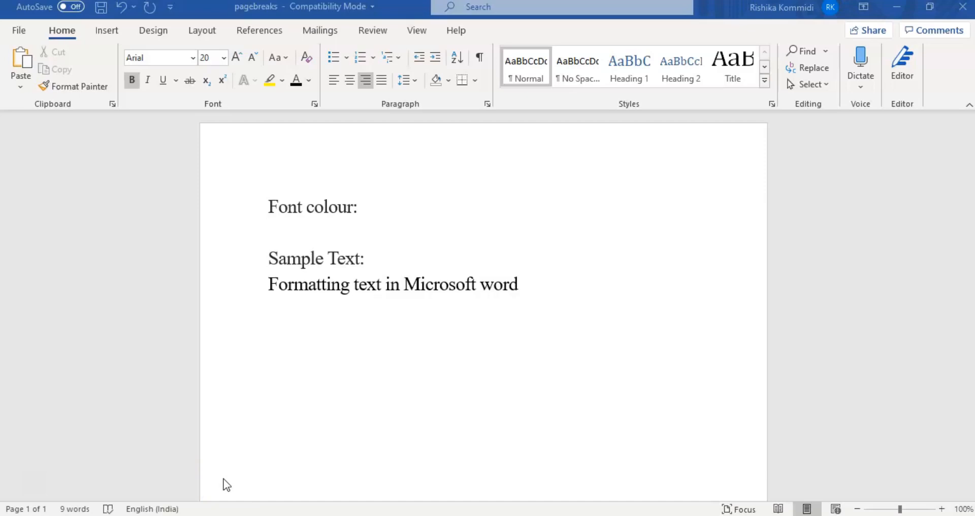
# Set the font colour of the sample line "Formatting text in Microsoft word" to a light blue theme shade
pyautogui.tripleClick(382, 286)
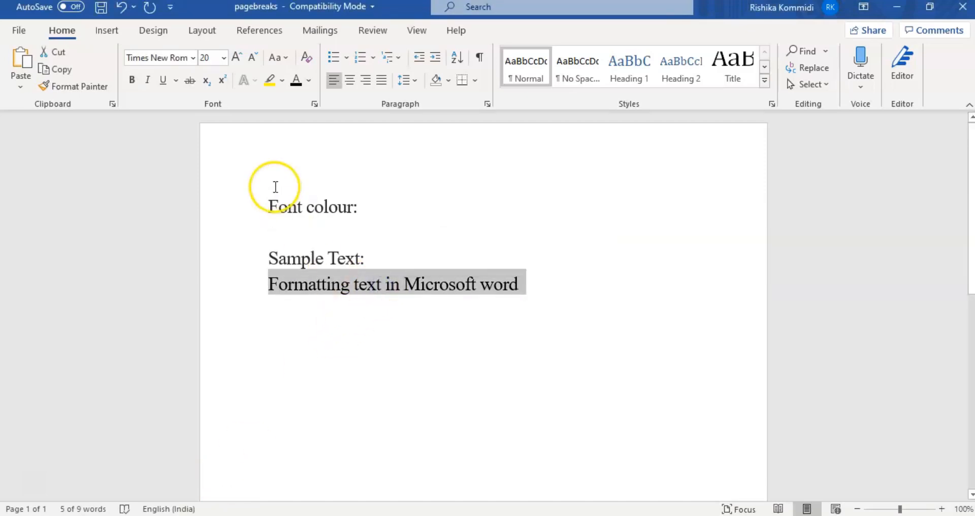
pyautogui.click(309, 81)
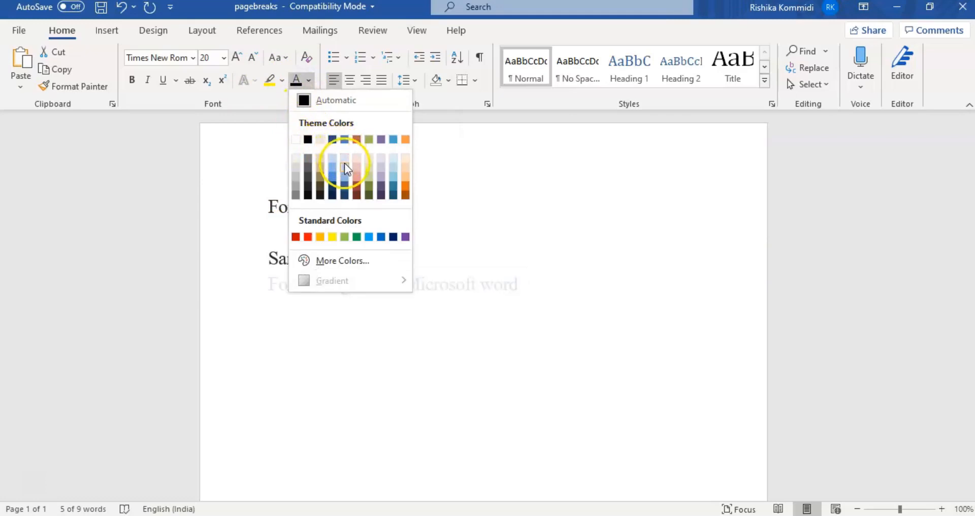
pyautogui.click(394, 172)
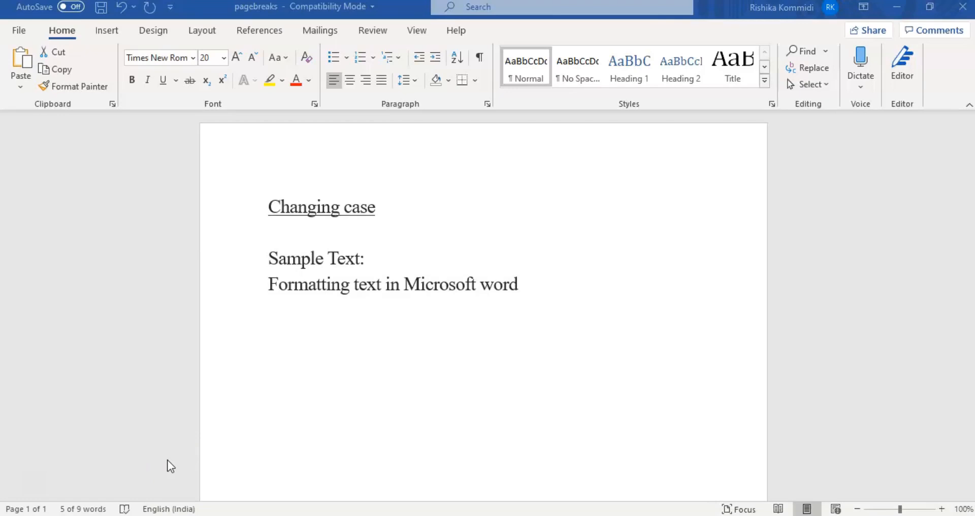
# Convert the sample line "Formatting text in Microsoft word" to lowercase, trying sentence case first
pyautogui.click(429, 283)
pyautogui.tripleClick(429, 284)
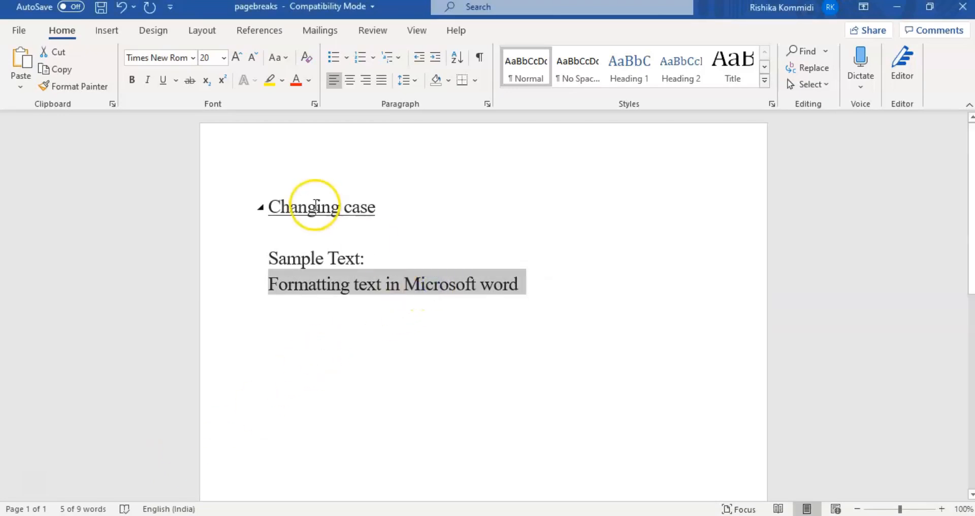
pyautogui.click(276, 61)
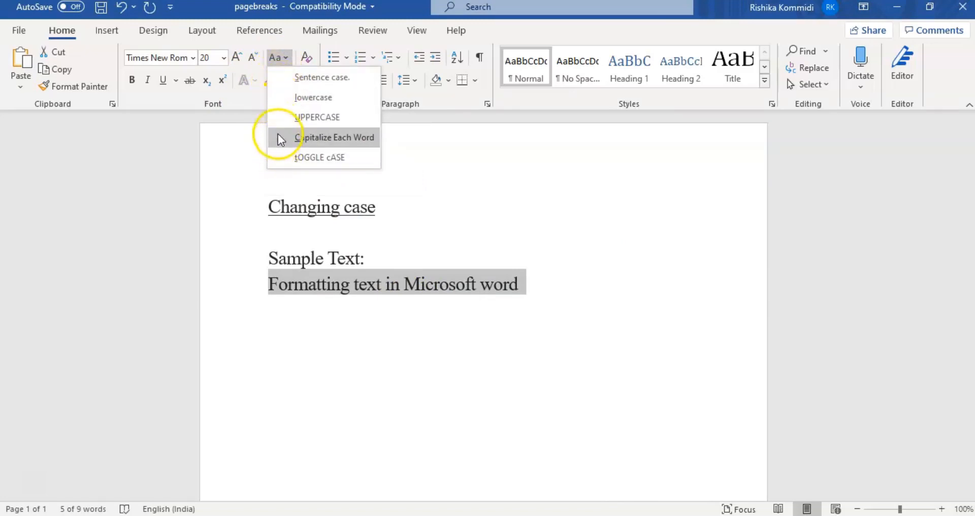
pyautogui.click(287, 80)
pyautogui.click(275, 65)
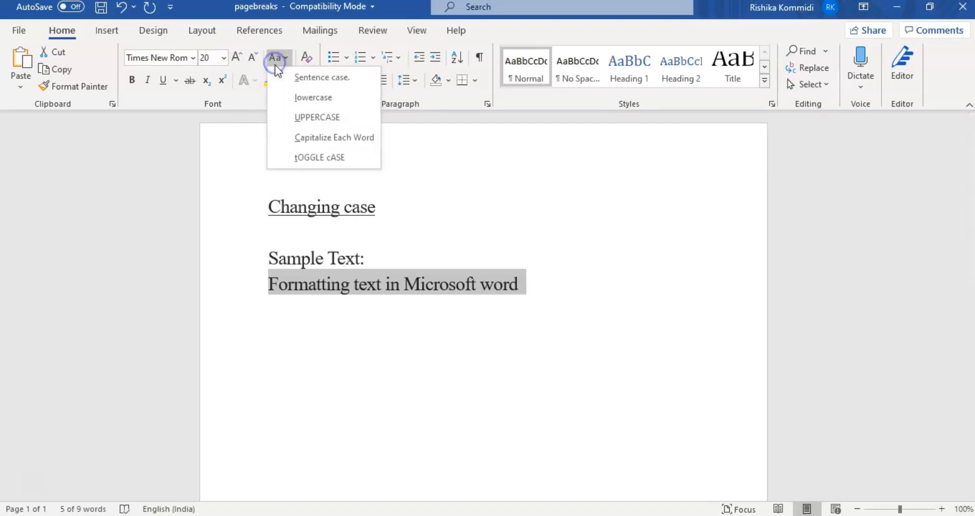
pyautogui.click(284, 96)
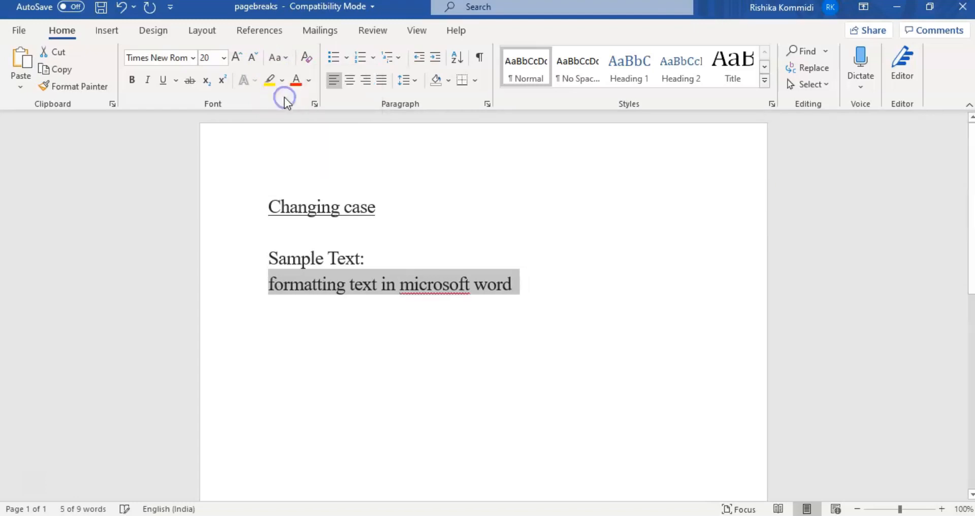
# Apply toggle case to the sample line below the Changing case heading, trying uppercase and Capitalize Each Word first
pyautogui.click(279, 57)
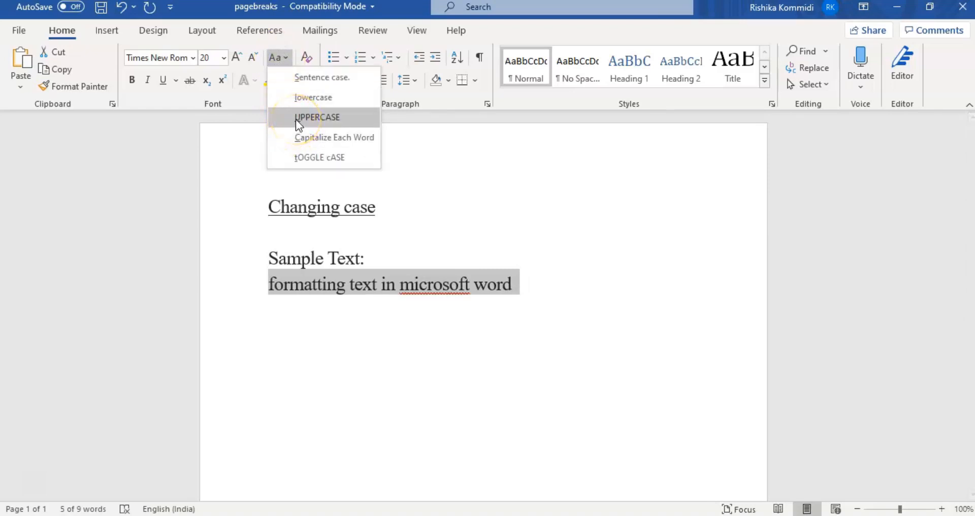
pyautogui.click(295, 118)
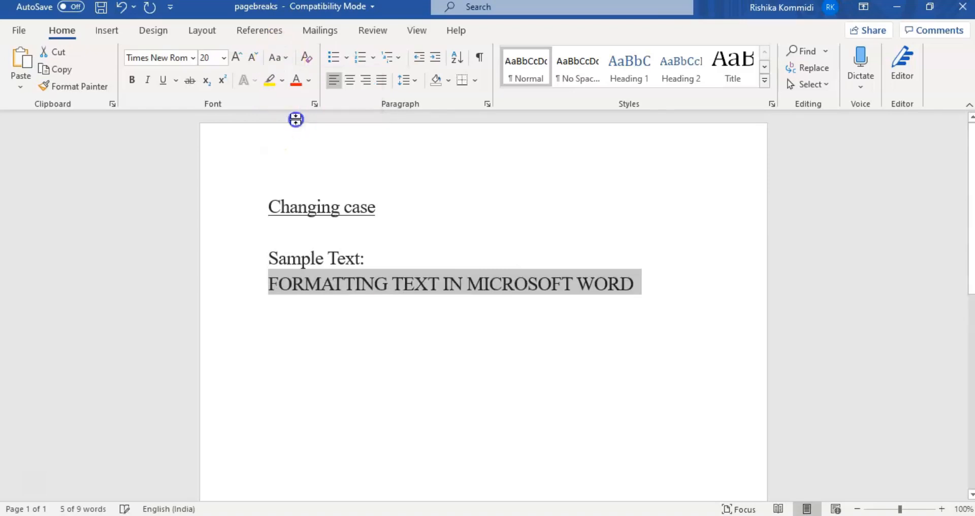
pyautogui.click(279, 59)
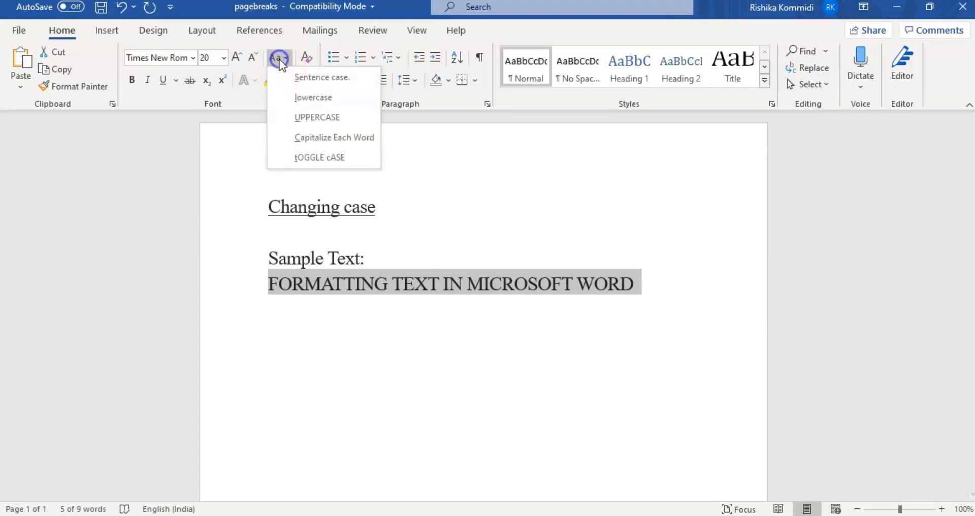
pyautogui.click(295, 133)
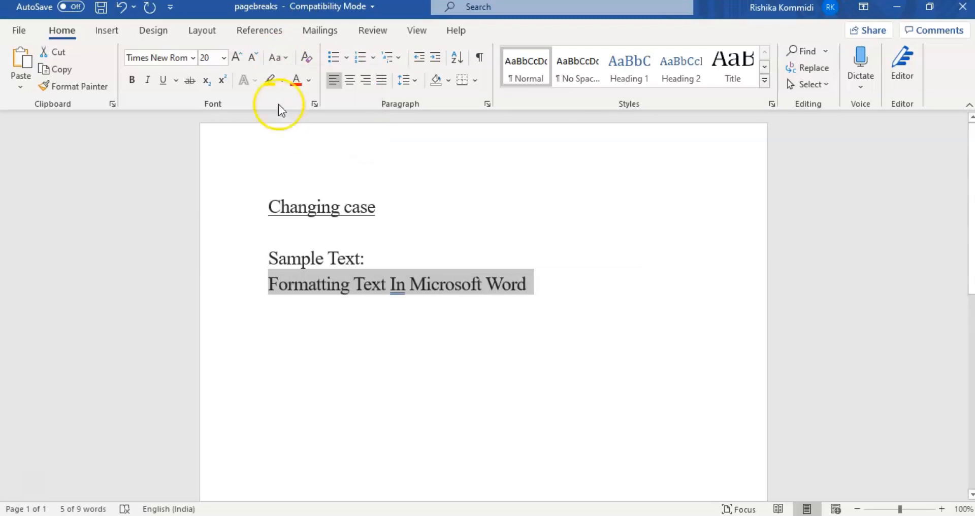
pyautogui.click(275, 59)
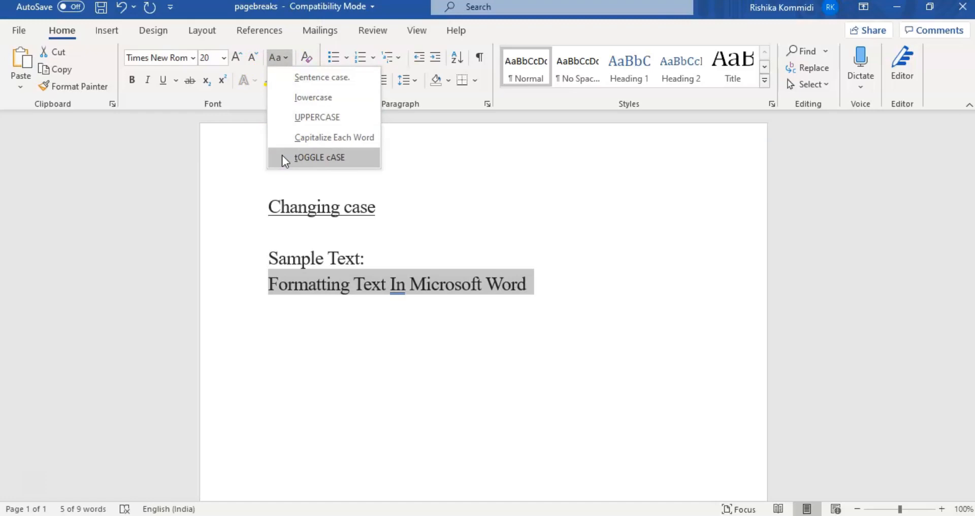
pyautogui.click(282, 157)
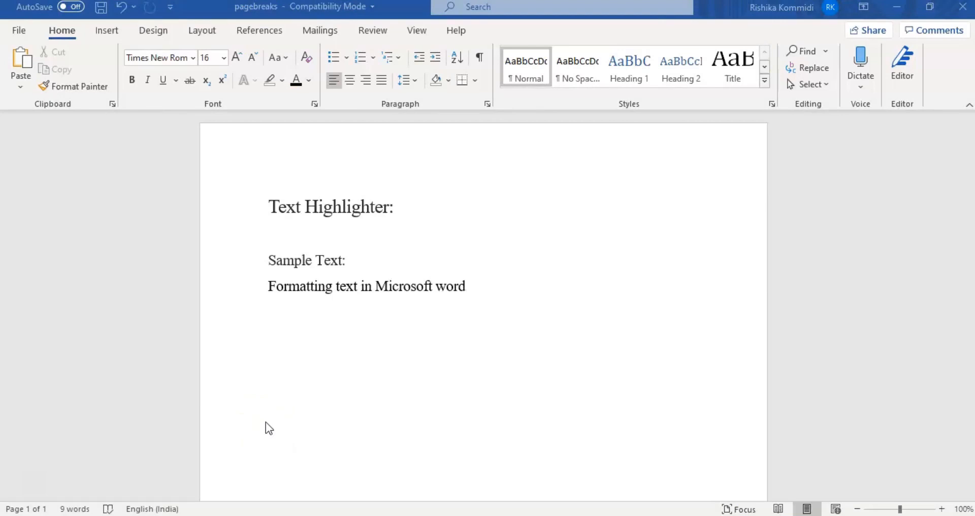
# Highlight the sample line "Formatting text in Microsoft word" in yellow
pyautogui.click(381, 285)
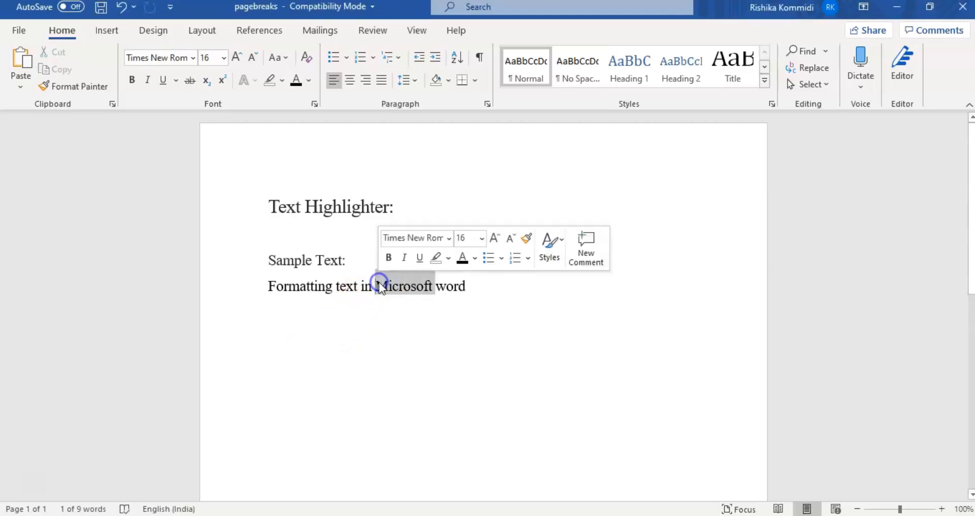
pyautogui.tripleClick(381, 284)
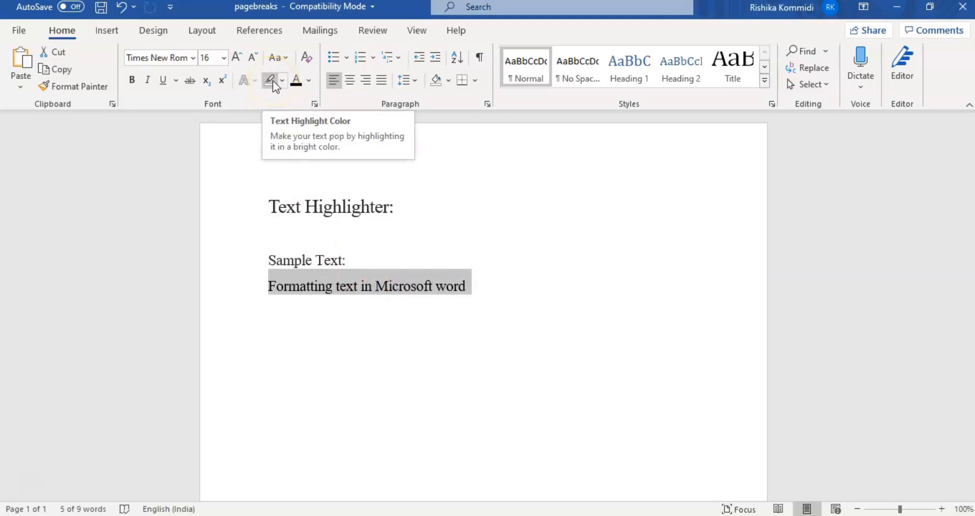
pyautogui.click(283, 80)
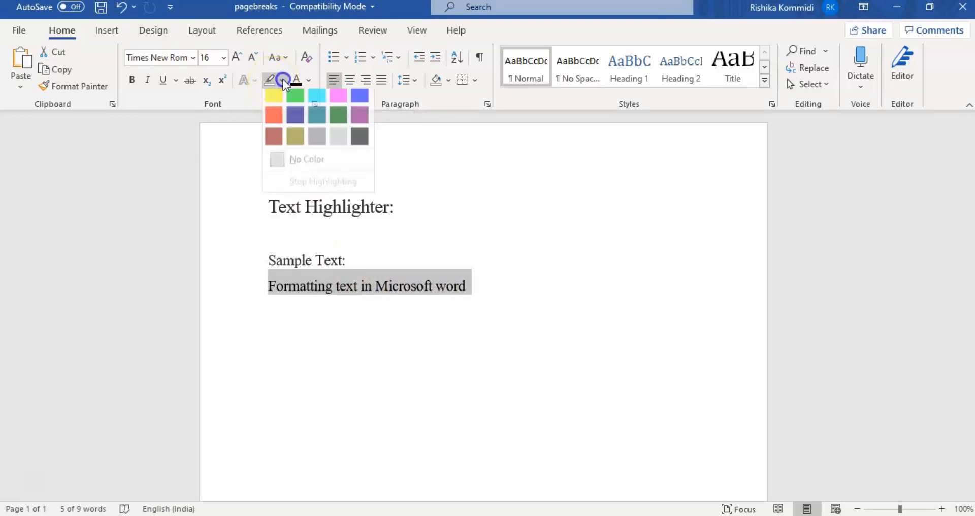
pyautogui.click(291, 105)
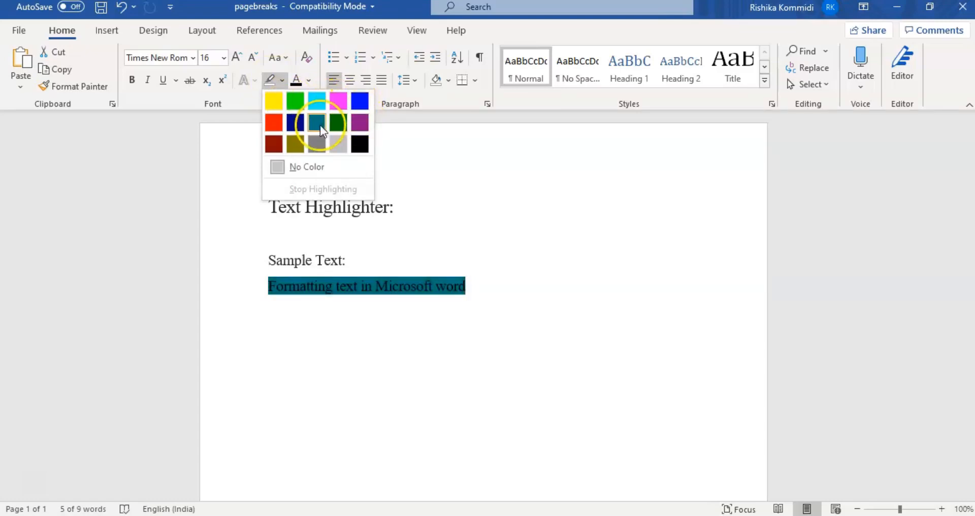
pyautogui.click(273, 105)
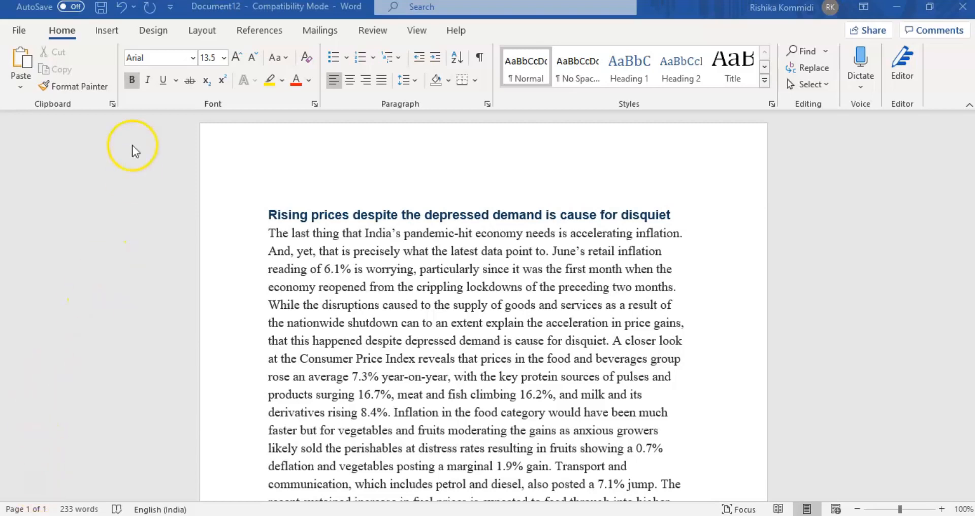
# Insert a built-in simple text box at the heading of the article about rising prices
pyautogui.click(115, 32)
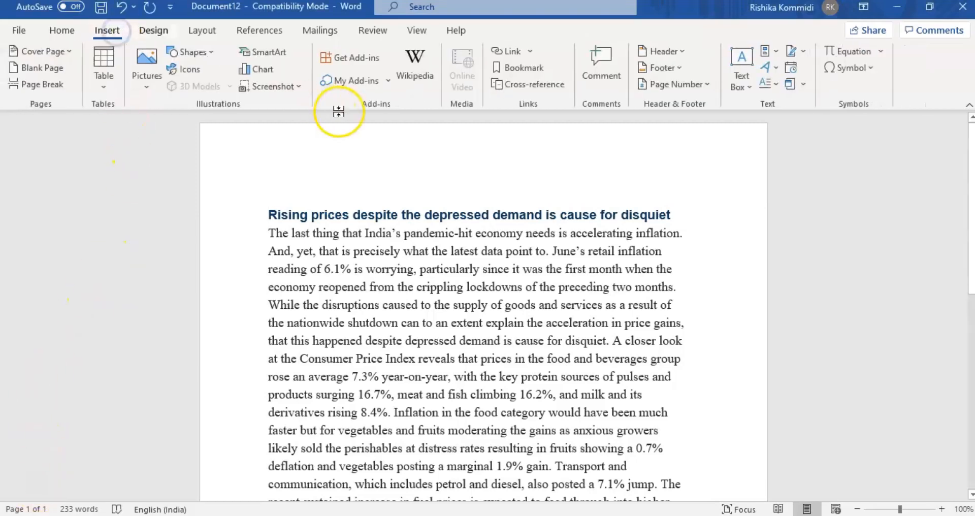
pyautogui.click(742, 71)
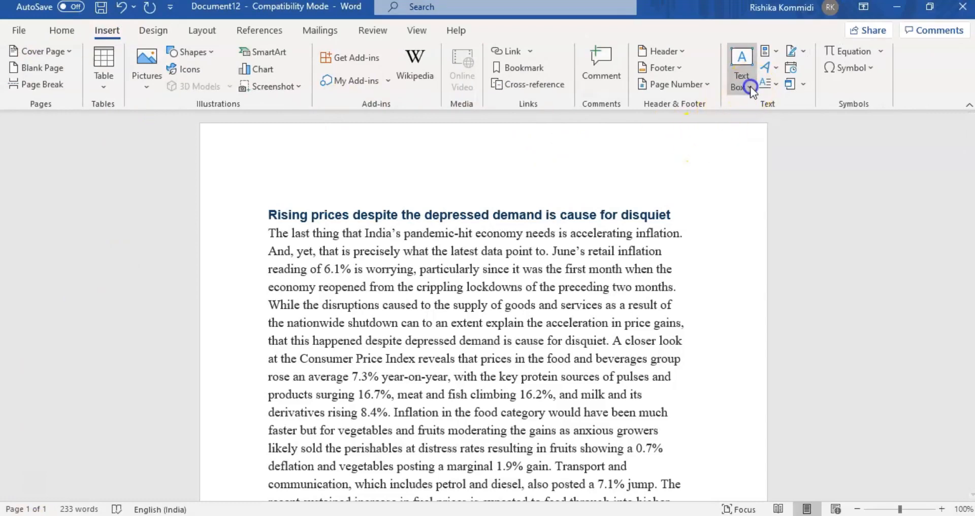
pyautogui.click(737, 146)
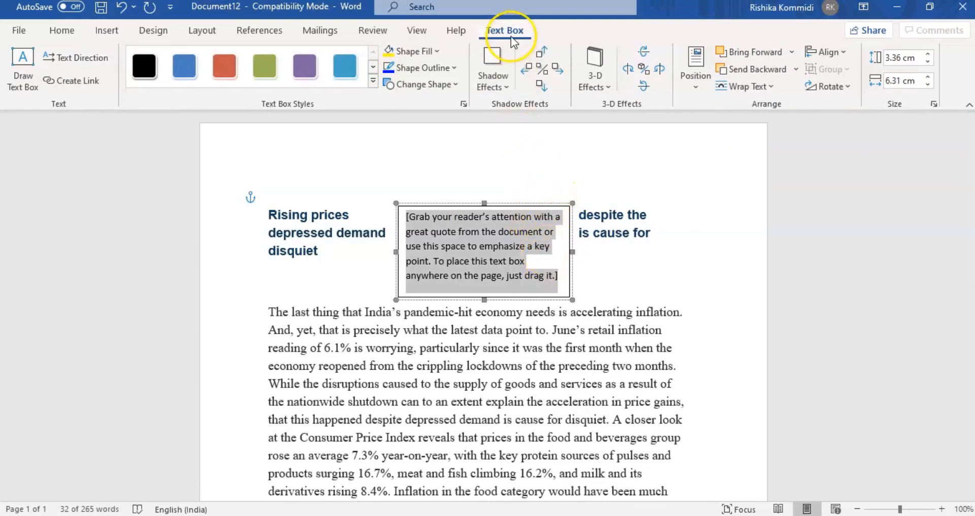
# Set the text wrapping of the inserted text box to Top and Bottom
pyautogui.click(754, 88)
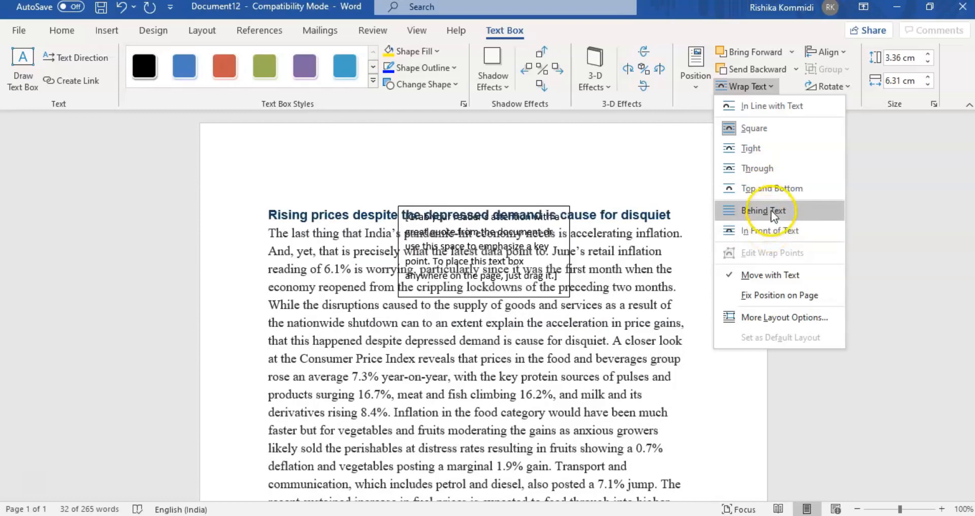
pyautogui.click(780, 188)
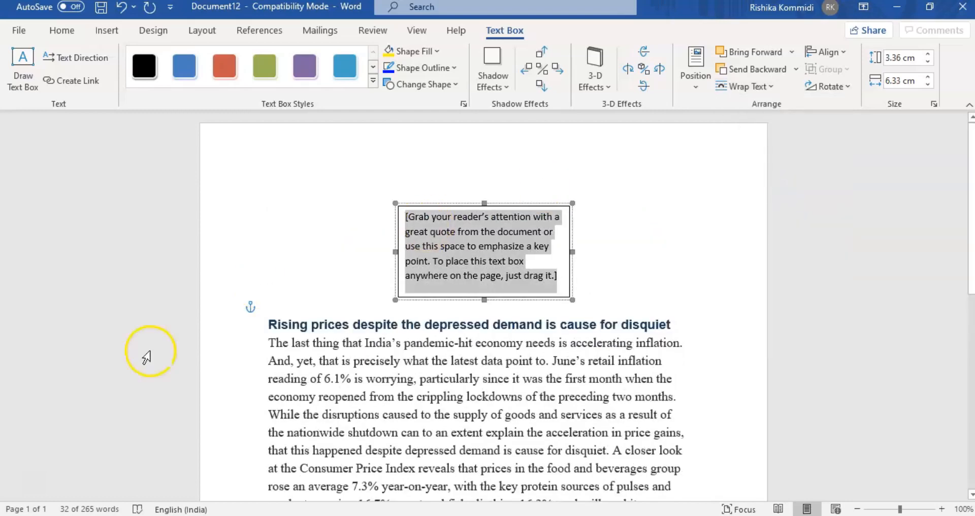
pyautogui.click(32, 482)
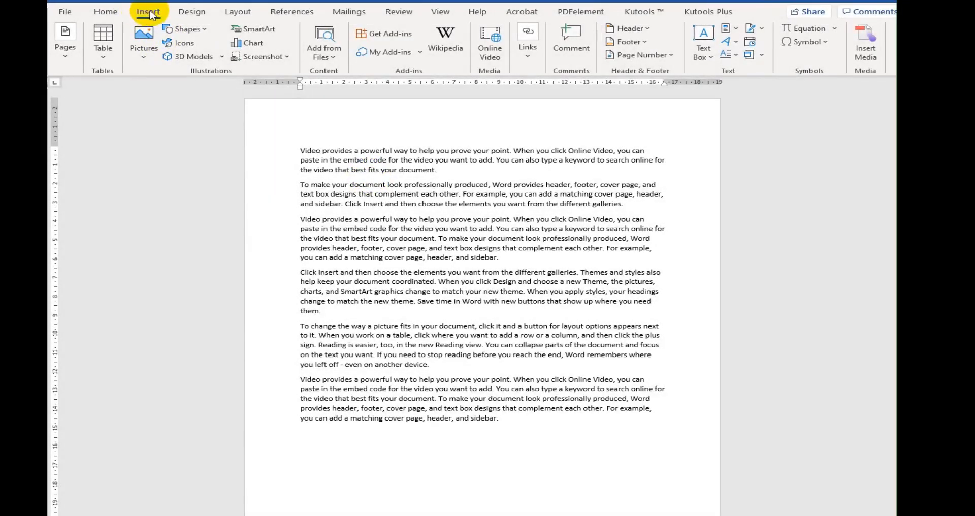
# Draw a teardrop shape about 7.65 cm wide and 6.88 cm high over the right half of the paragraphs
pyautogui.click(192, 30)
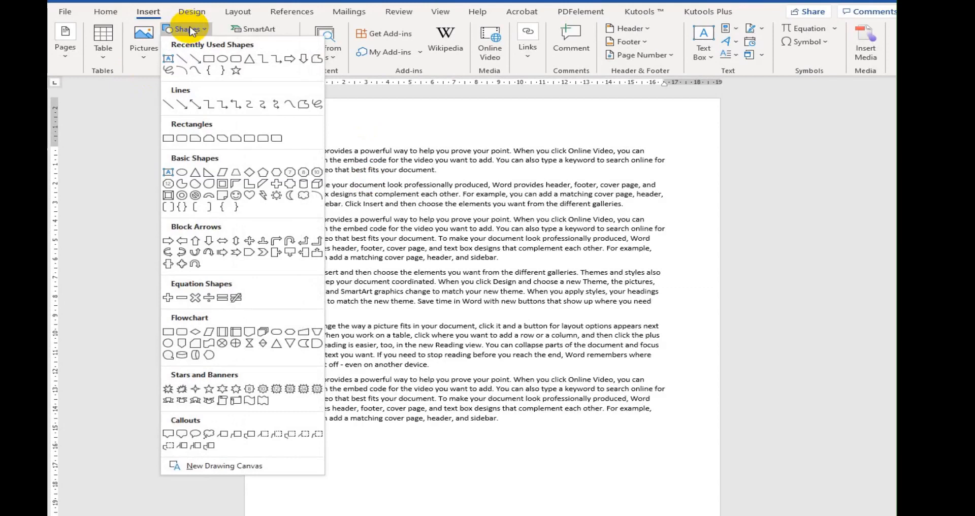
pyautogui.click(222, 184)
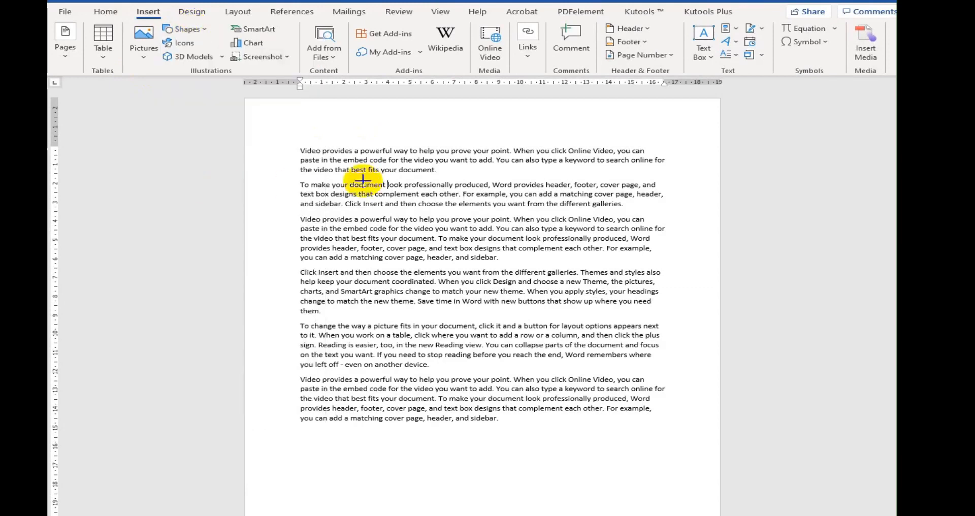
pyautogui.moveTo(612, 206); pyautogui.dragTo(448, 331)
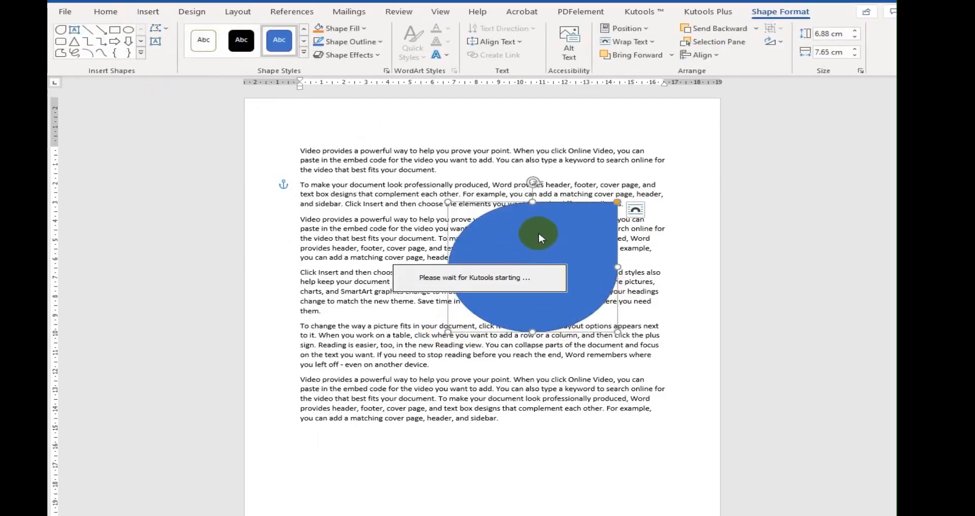
# Give the teardrop a picture or texture fill using the stock image of a flying bird of prey
pyautogui.rightClick(539, 235)
pyautogui.rightClick(540, 253)
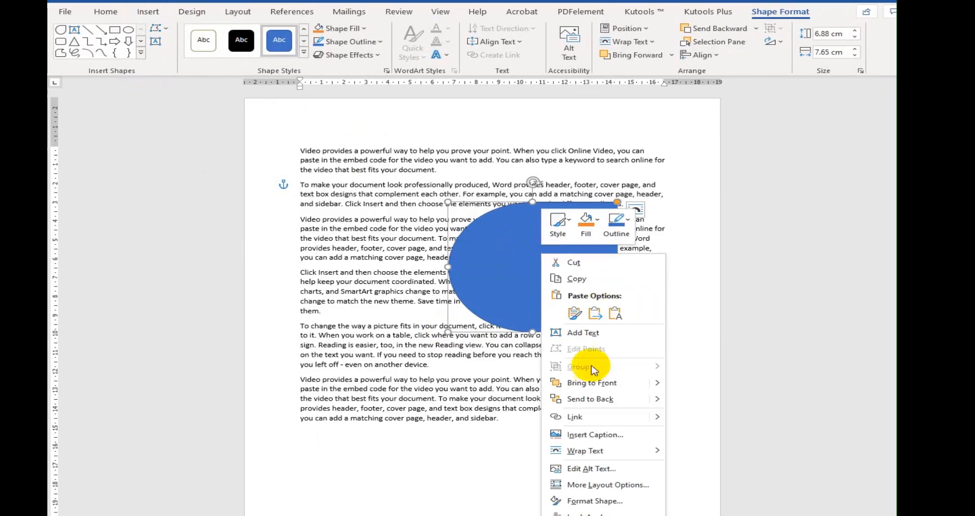
pyautogui.click(594, 502)
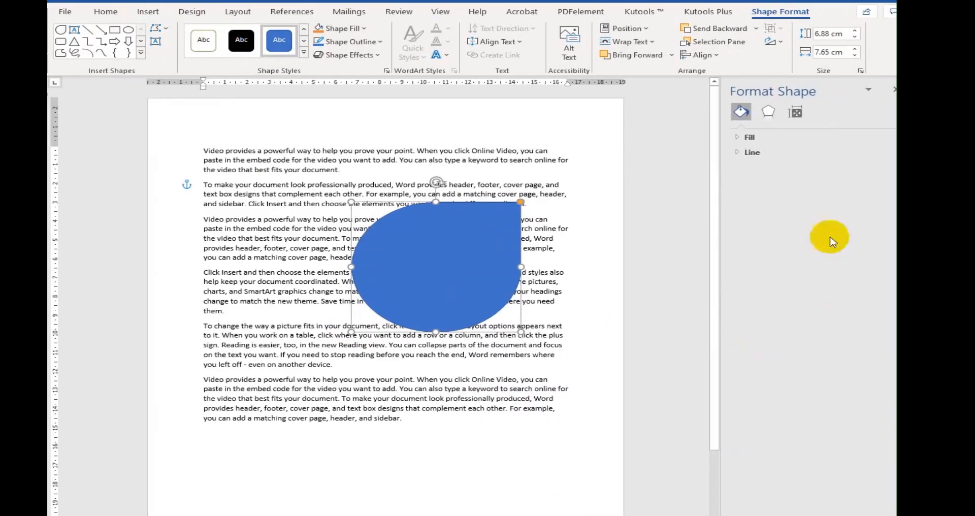
pyautogui.click(739, 137)
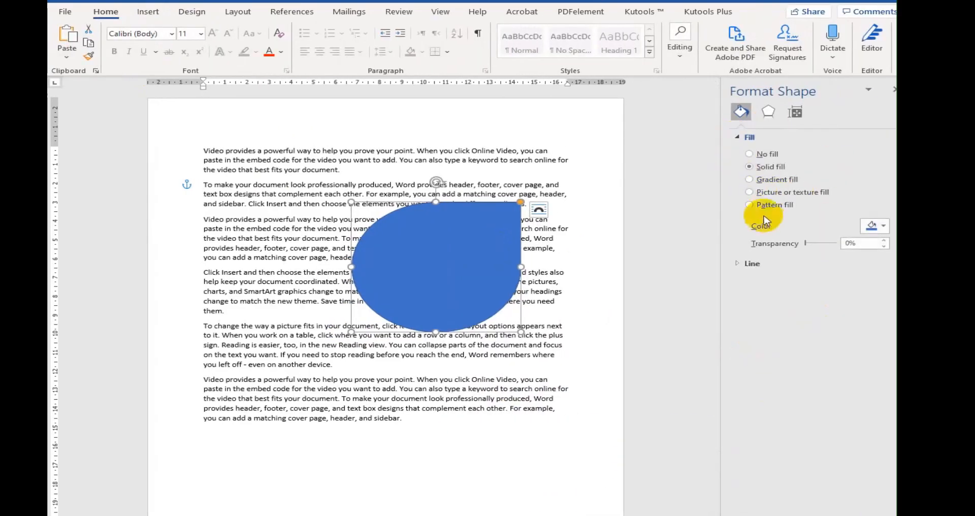
pyautogui.click(749, 192)
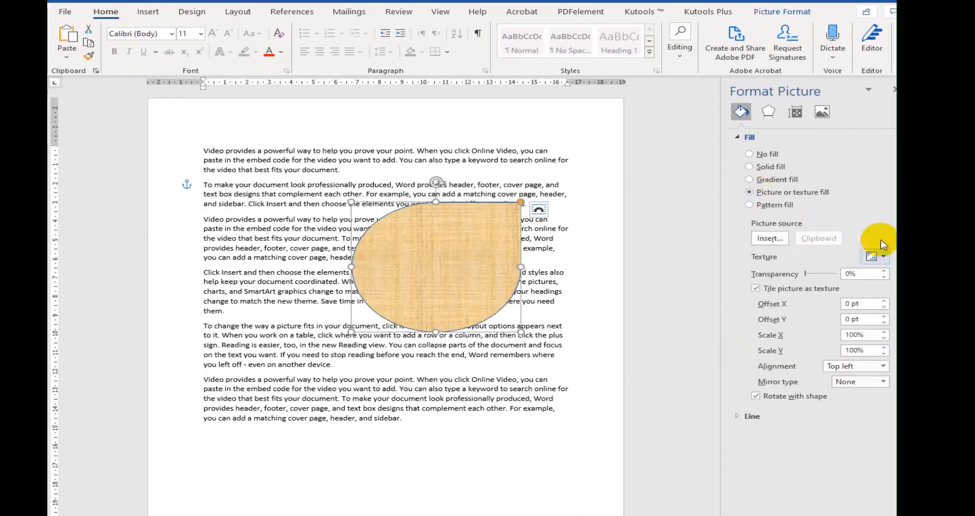
pyautogui.click(782, 243)
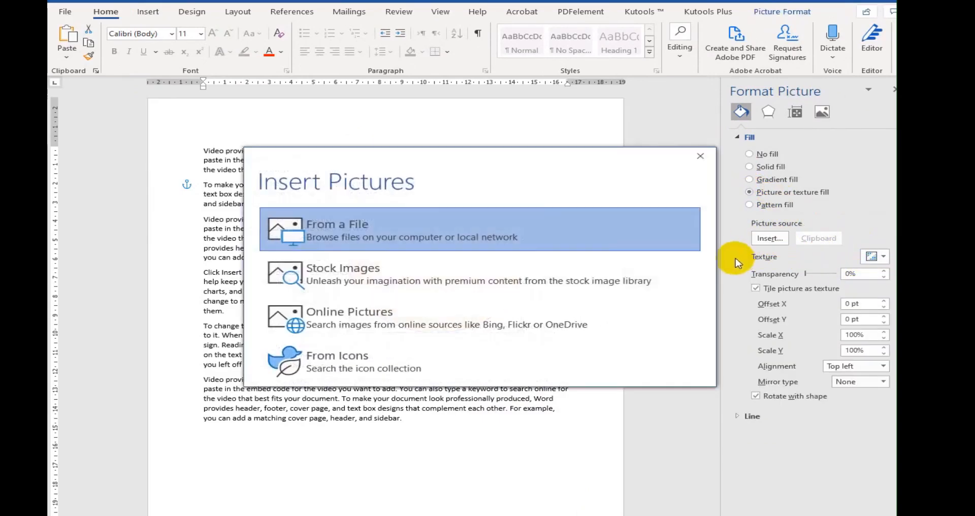
pyautogui.click(350, 274)
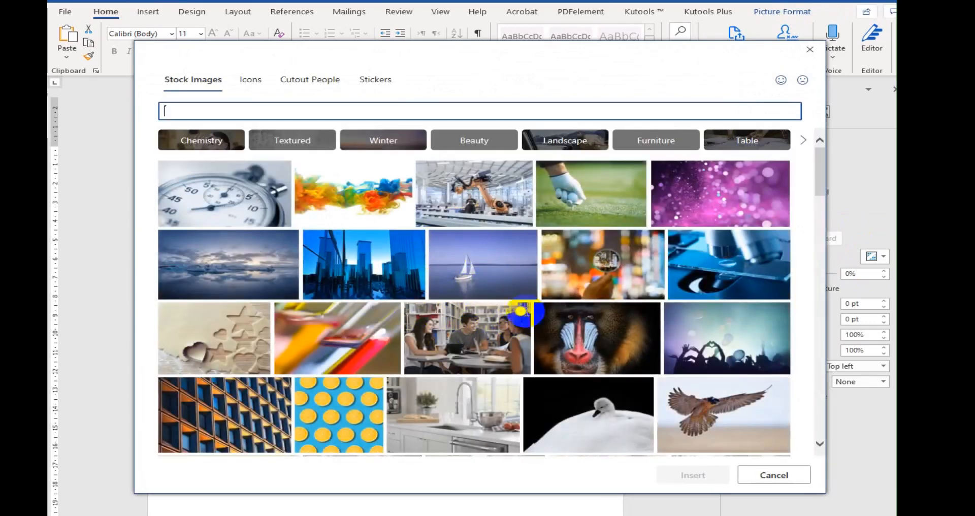
pyautogui.doubleClick(717, 405)
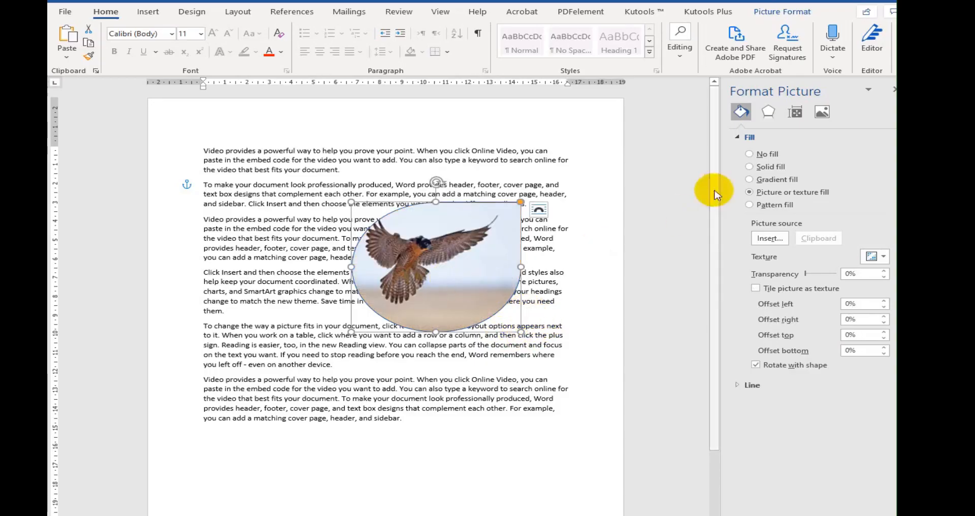
pyautogui.click(782, 11)
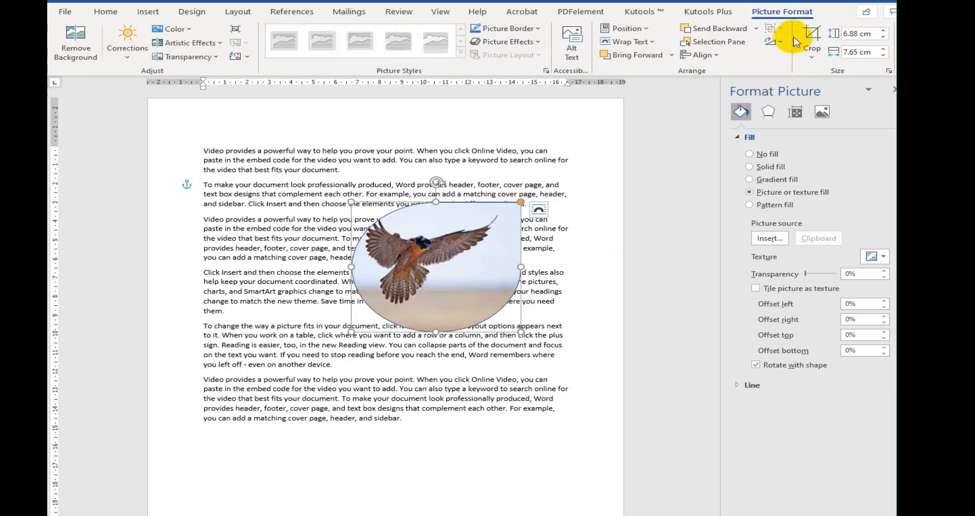
pyautogui.click(812, 33)
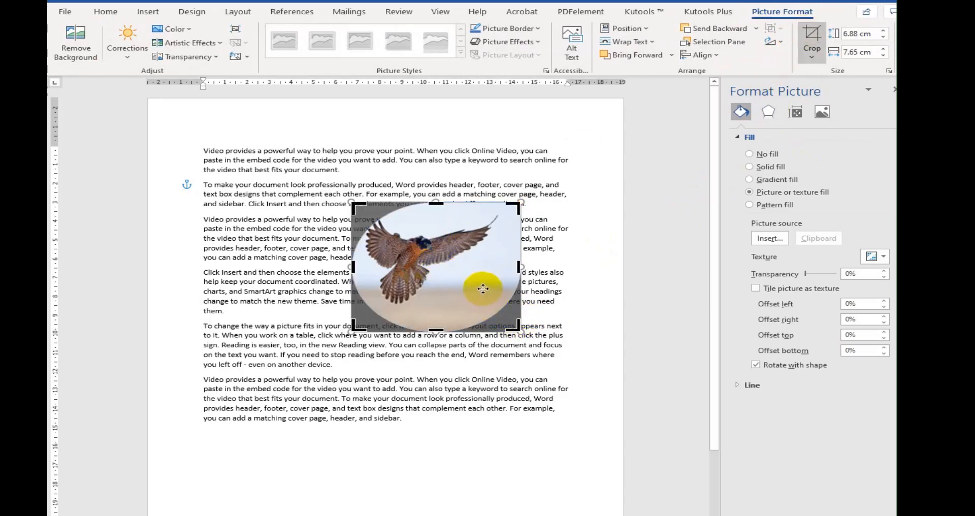
pyautogui.click(533, 325)
pyautogui.click(456, 286)
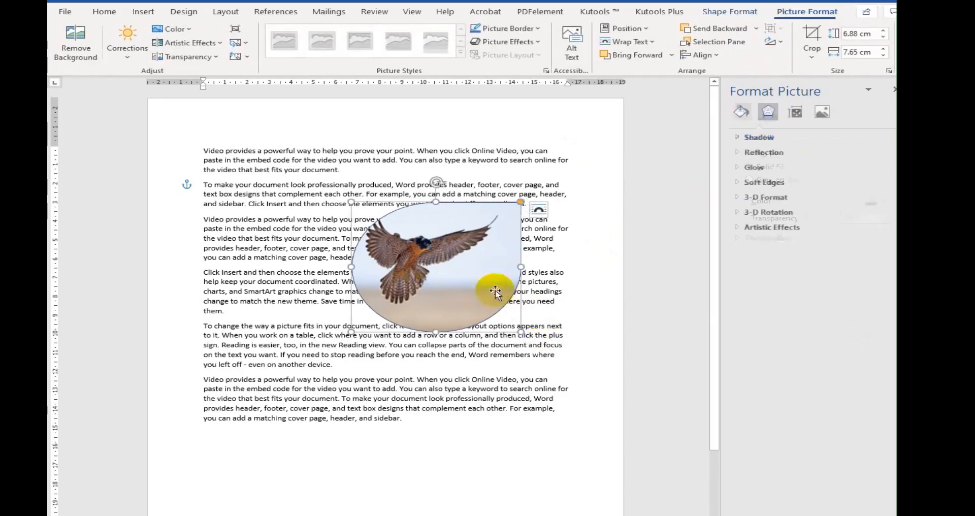
pyautogui.click(565, 272)
pyautogui.click(449, 241)
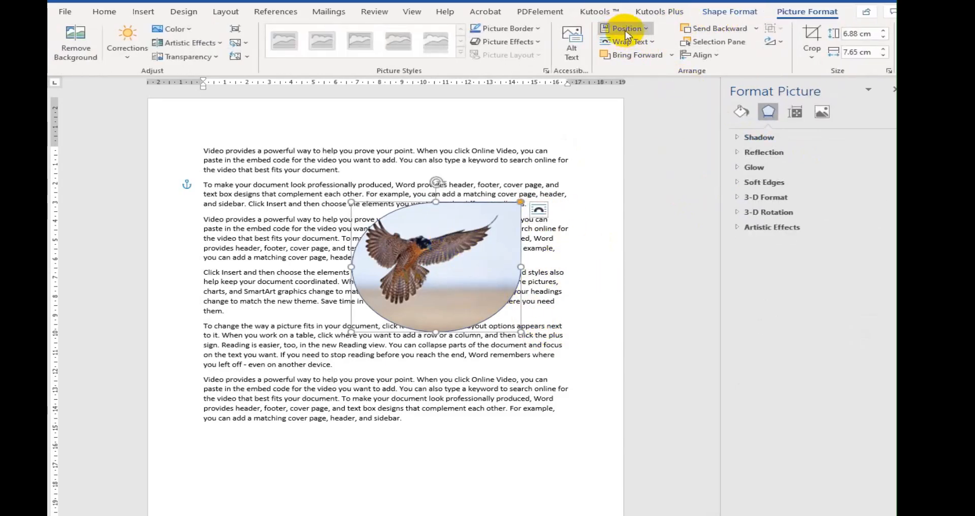
# Edit the teardrop's wrap points, moving the wrap boundary outward along its left edge
pyautogui.click(649, 42)
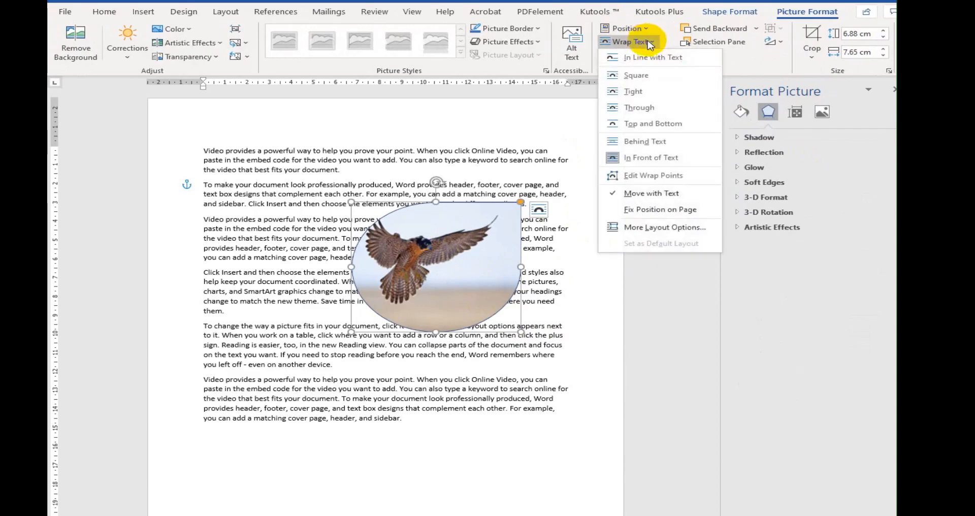
pyautogui.click(646, 179)
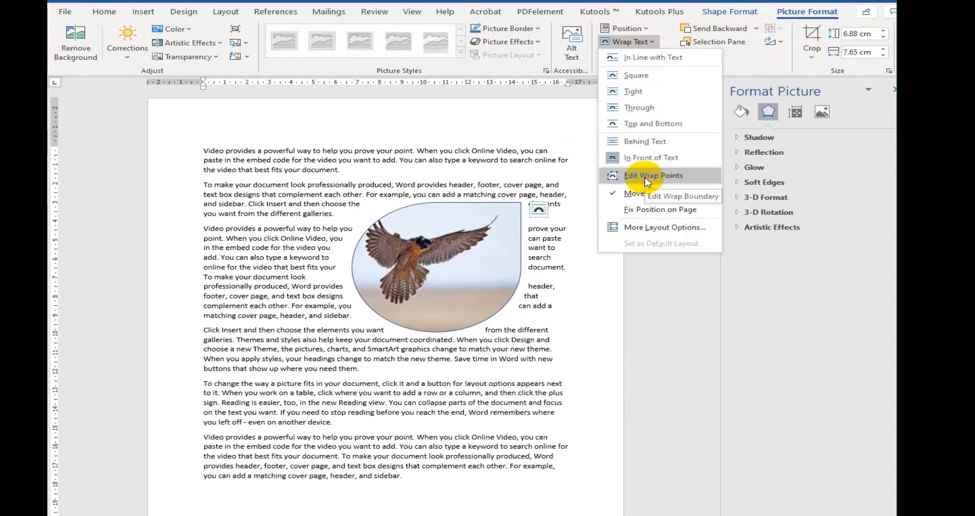
pyautogui.click(646, 176)
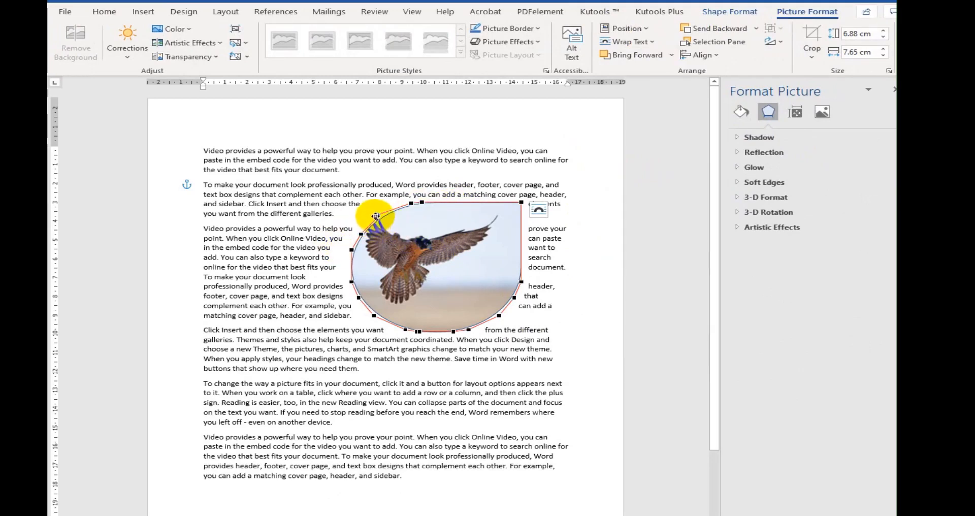
pyautogui.moveTo(375, 216); pyautogui.dragTo(349, 289)
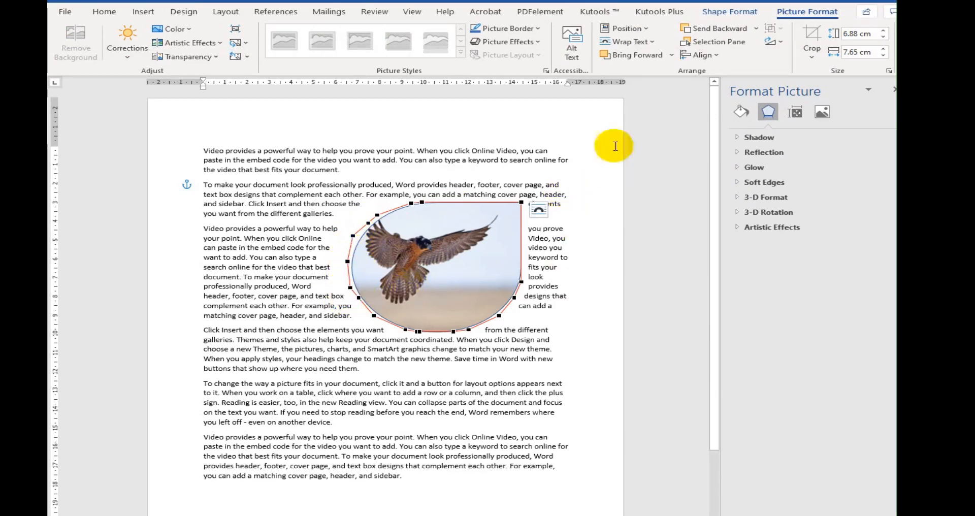
# Set the teardrop's text wrapping to Through and move the shape to the upper-right corner of the paragraphs
pyautogui.click(643, 45)
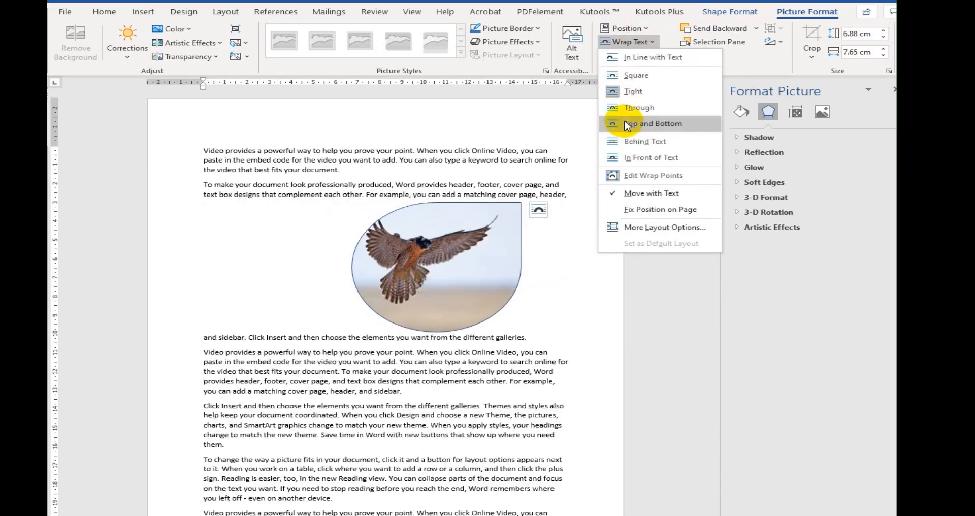
pyautogui.click(623, 117)
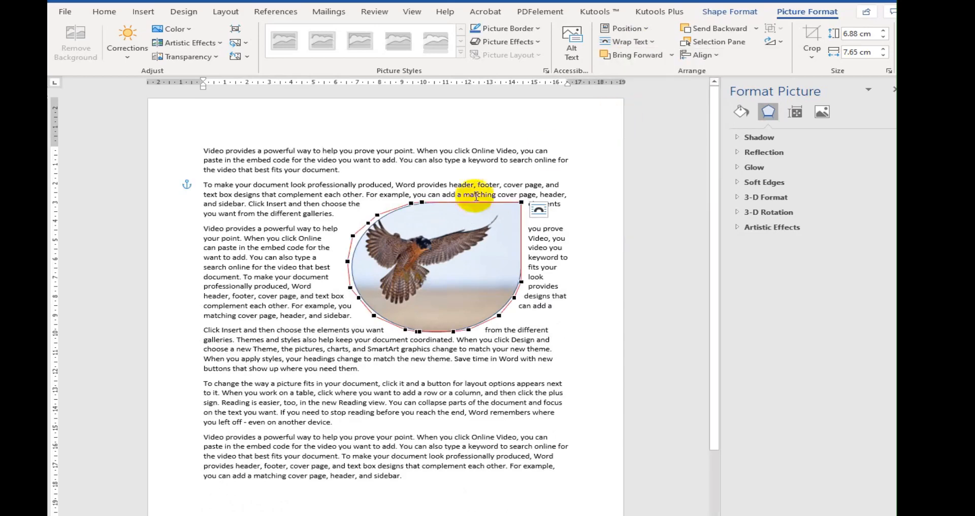
pyautogui.moveTo(462, 227); pyautogui.dragTo(513, 168)
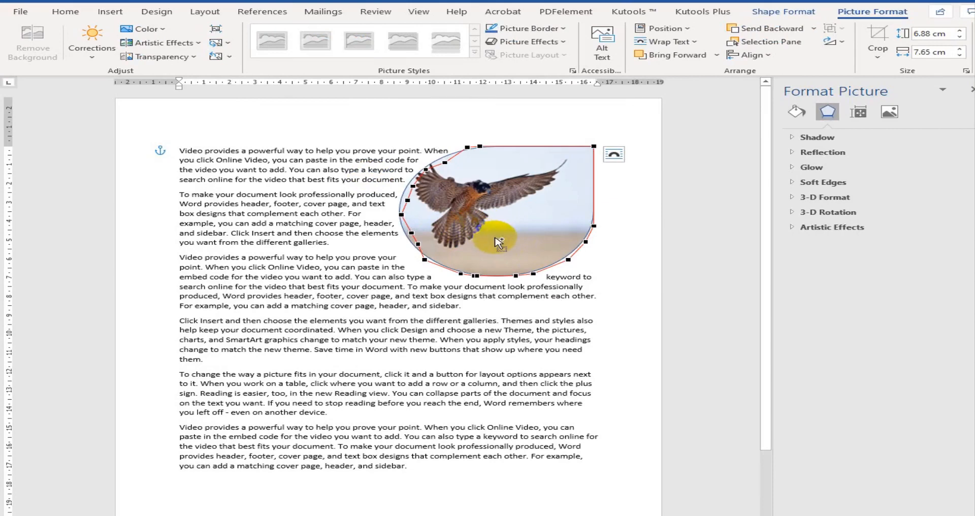
# Fix the teardrop's position on the page and insert eleven blank lines above the first paragraph
pyautogui.click(665, 41)
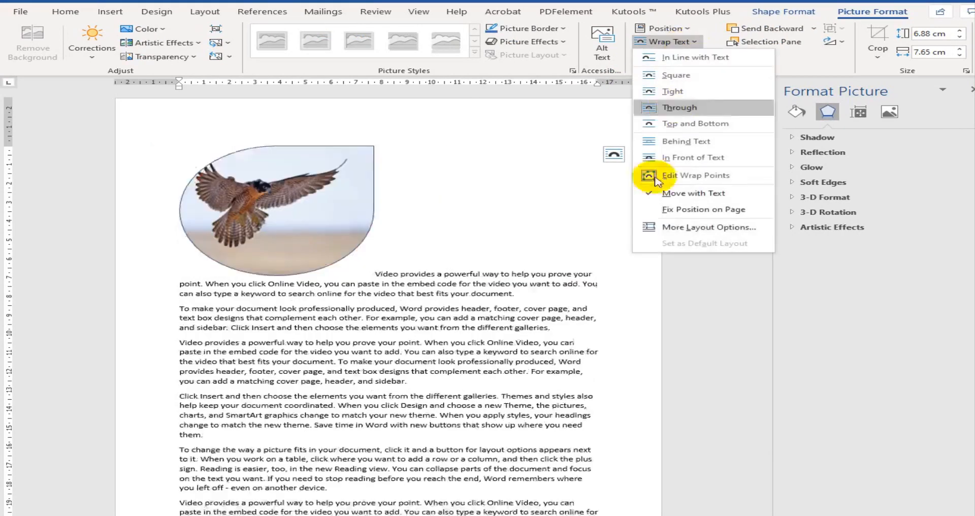
pyautogui.click(695, 212)
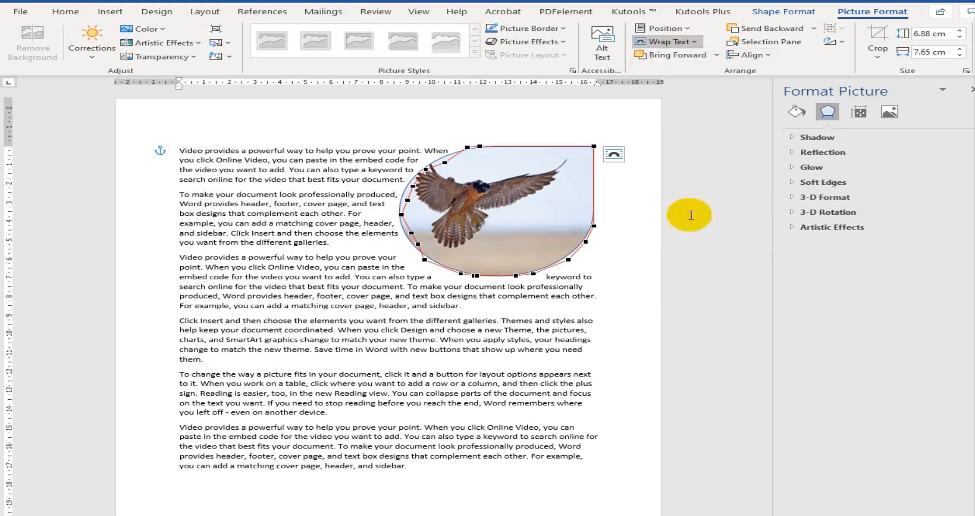
pyautogui.click(309, 233)
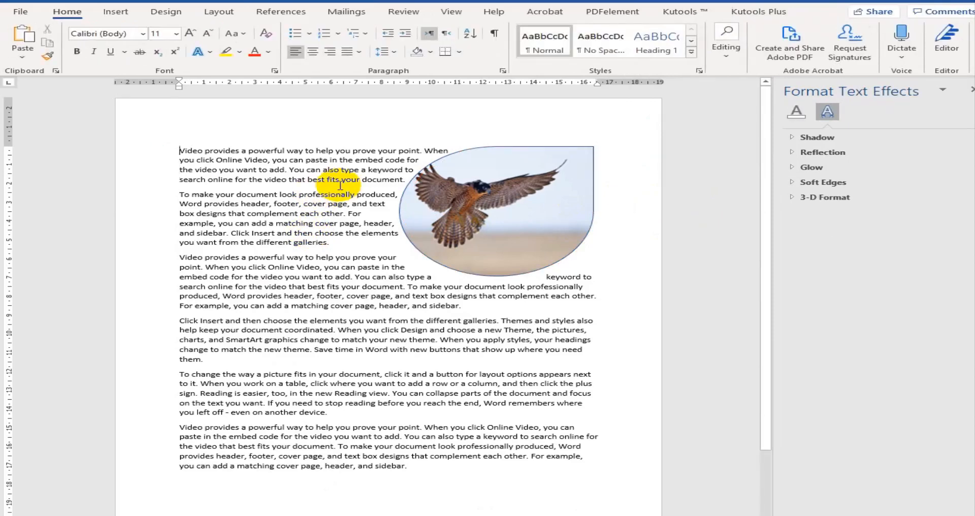
pyautogui.press('Return')
pyautogui.press('Return')
pyautogui.press('Return')
pyautogui.press('Return')
pyautogui.press('Return')
pyautogui.press('Return')
pyautogui.press('Return')
pyautogui.press('Return')
pyautogui.press('Return')
pyautogui.press('Return')
pyautogui.press('Return')
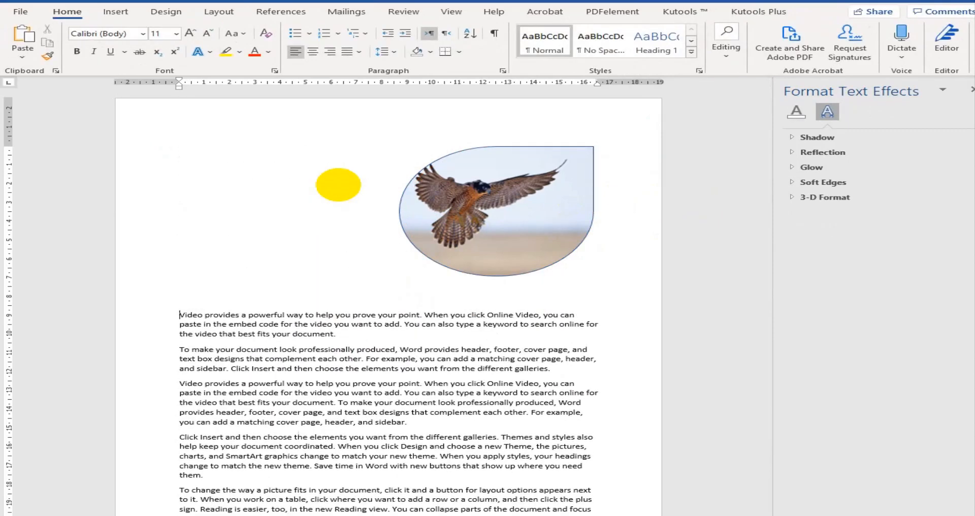
# Delete the blank lines above the first paragraph and undo the accidental deletion of its first letter
pyautogui.moveTo(339, 186); pyautogui.dragTo(546, 196)
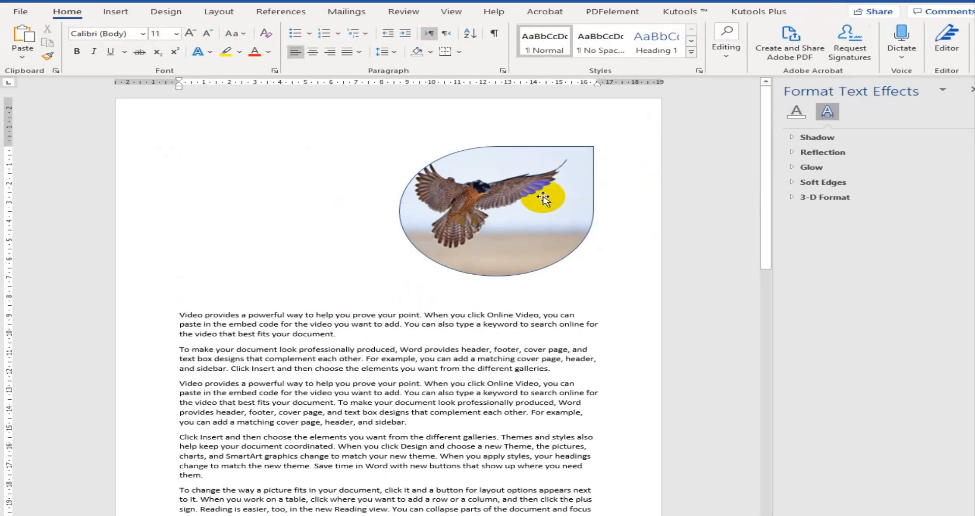
pyautogui.click(189, 139)
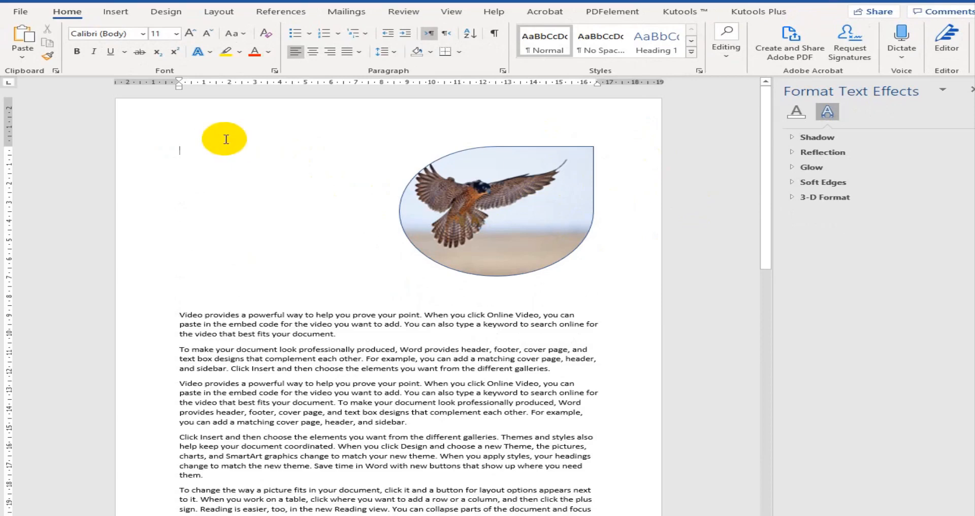
pyautogui.press('Delete')
pyautogui.press('Delete')
pyautogui.press('Delete')
pyautogui.press('Delete')
pyautogui.press('Delete')
pyautogui.press('Delete')
pyautogui.press('Delete')
pyautogui.press('Delete')
pyautogui.press('Delete')
pyautogui.press('Delete')
pyautogui.press('Delete')
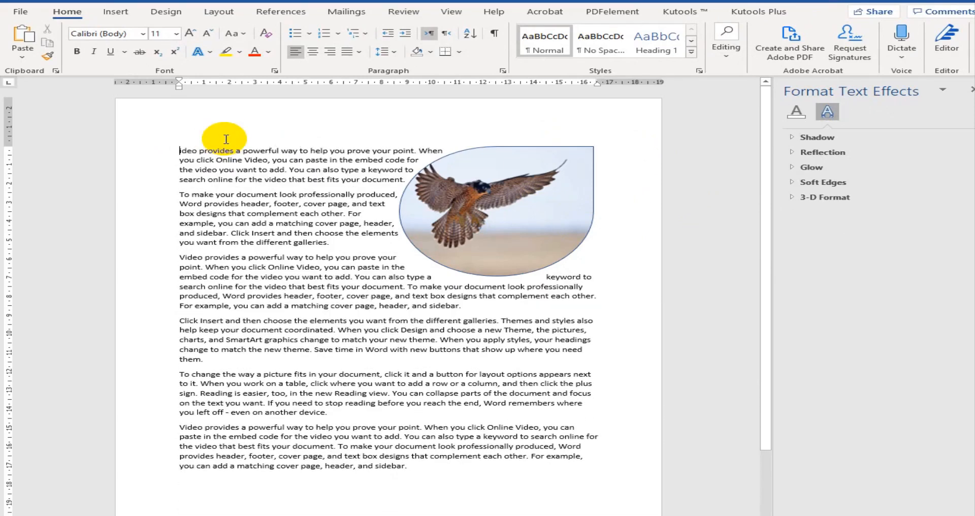
pyautogui.hotkey('ctrl', 'z')
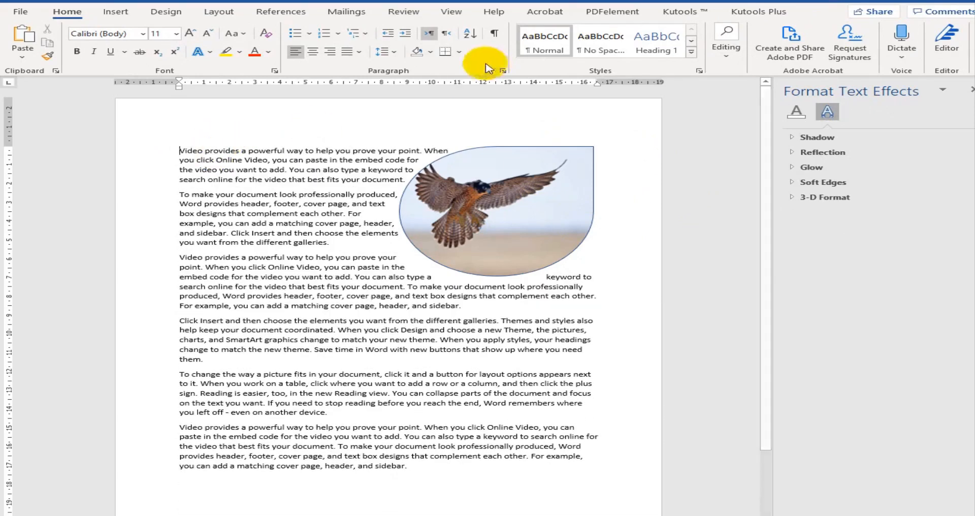
# Set the picture-filled teardrop to Move with Text
pyautogui.click(521, 180)
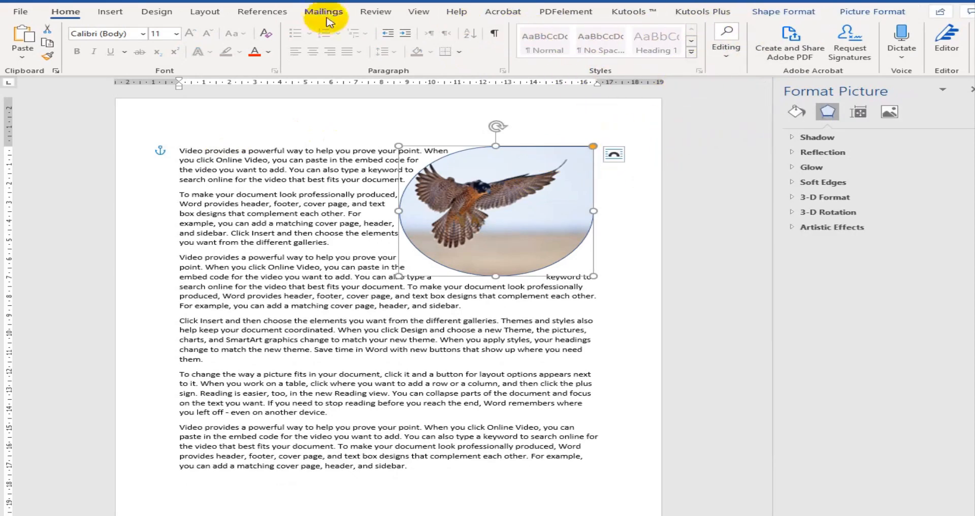
pyautogui.click(798, 13)
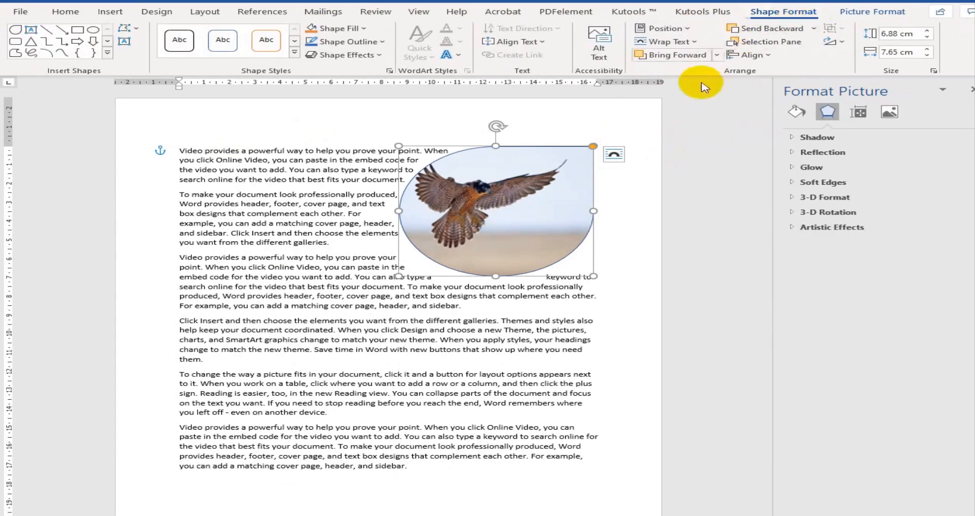
pyautogui.click(662, 42)
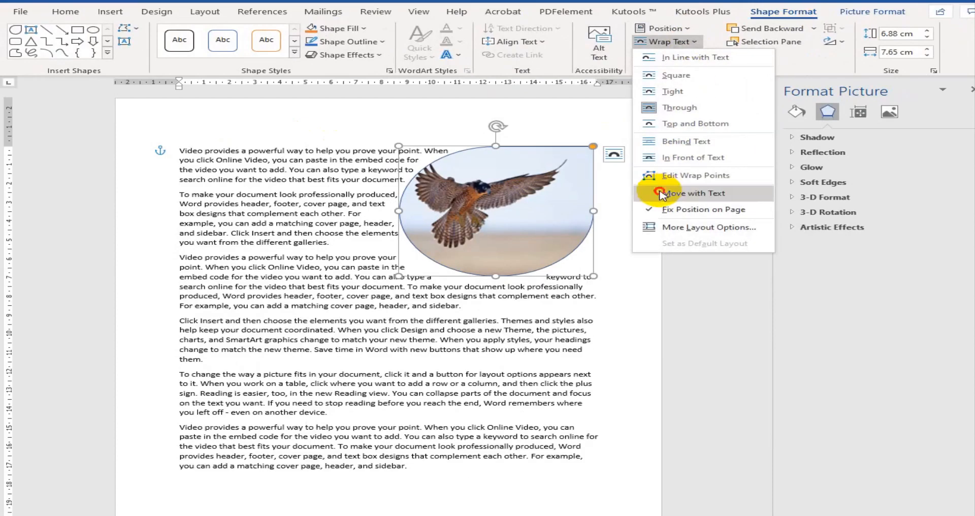
pyautogui.click(661, 194)
# Insert seven blank lines above the first paragraph
pyautogui.click(286, 169)
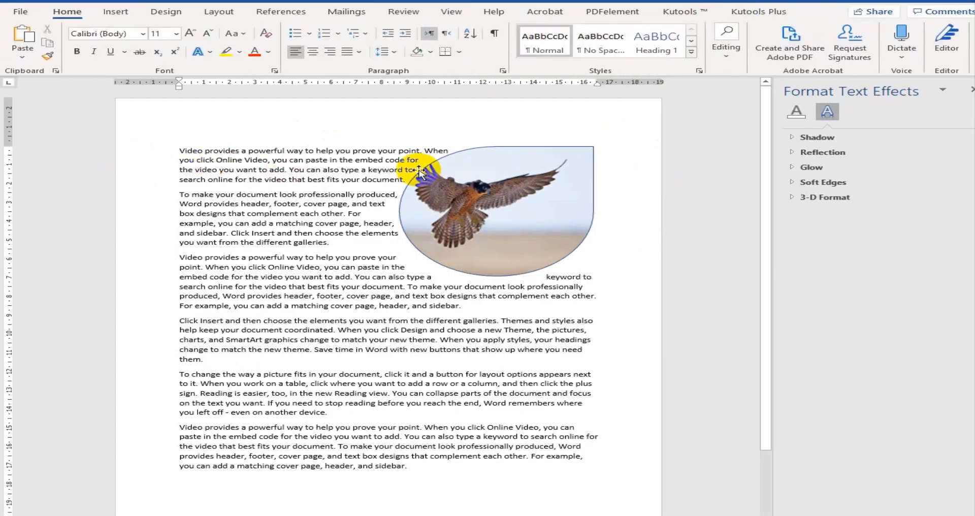
pyautogui.press('Return')
pyautogui.press('Return')
pyautogui.press('Return')
pyautogui.press('Return')
pyautogui.press('Return')
pyautogui.press('Return')
pyautogui.press('Return')
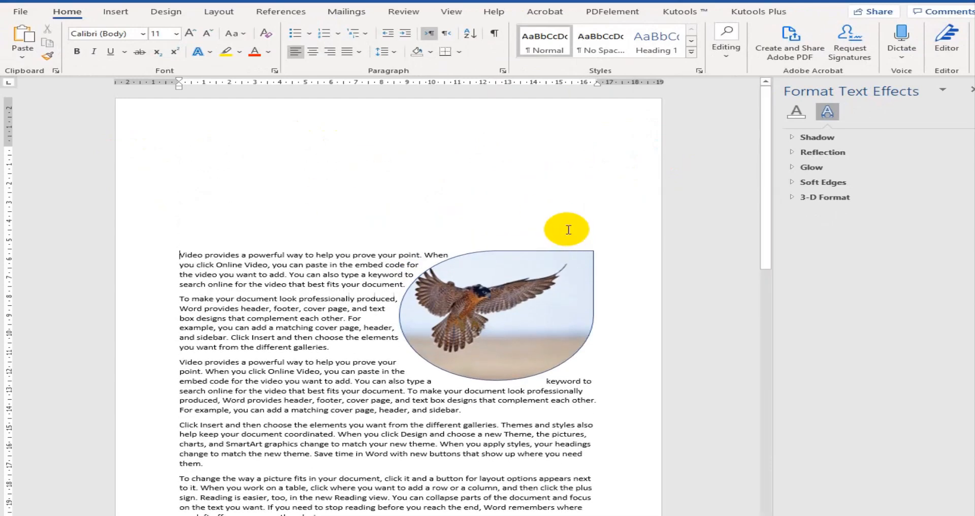
# Move the teardrop to the middle of the second and third paragraphs and wrap text on both sides of it
pyautogui.click(561, 278)
pyautogui.moveTo(561, 279); pyautogui.dragTo(453, 329)
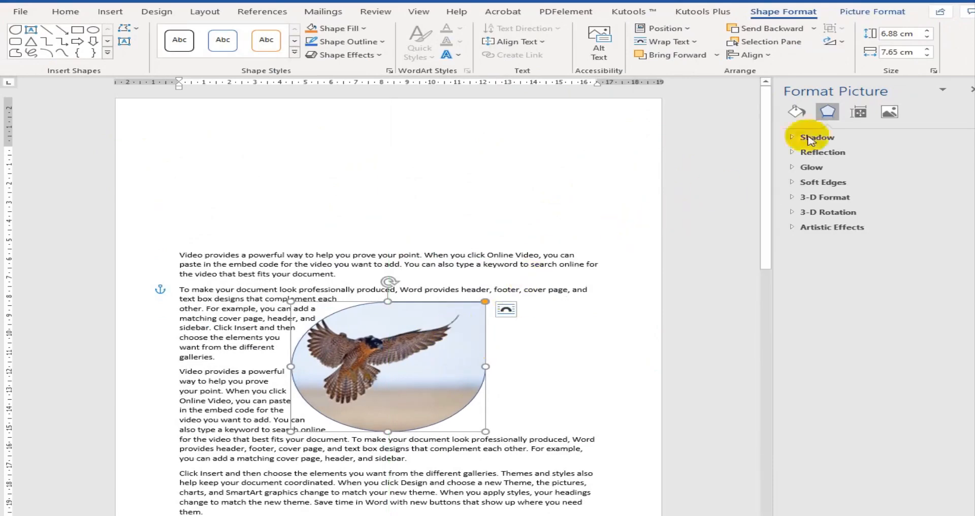
pyautogui.click(688, 45)
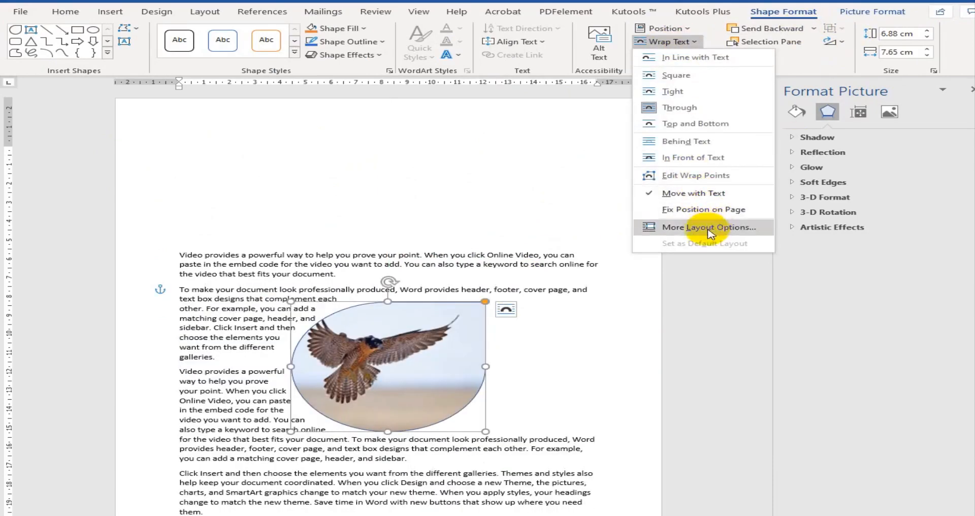
pyautogui.click(701, 224)
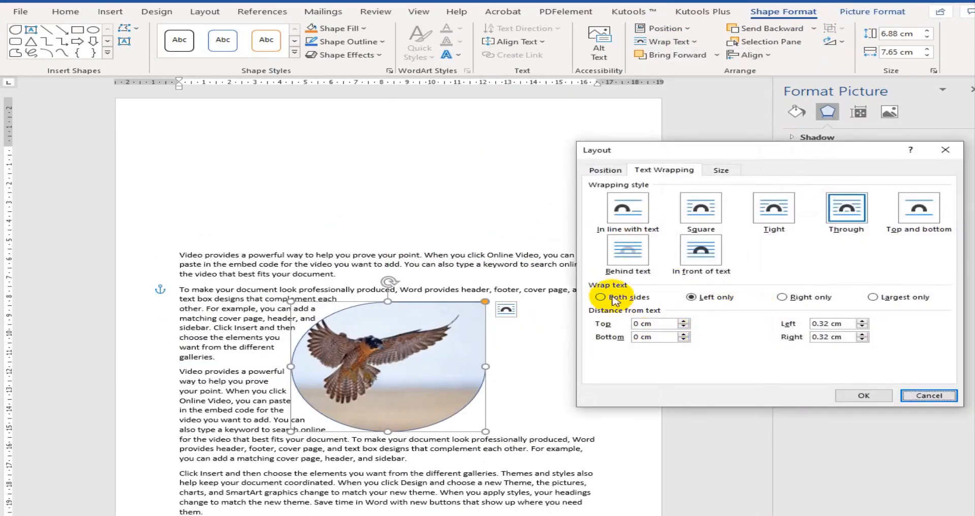
pyautogui.click(604, 297)
pyautogui.click(863, 396)
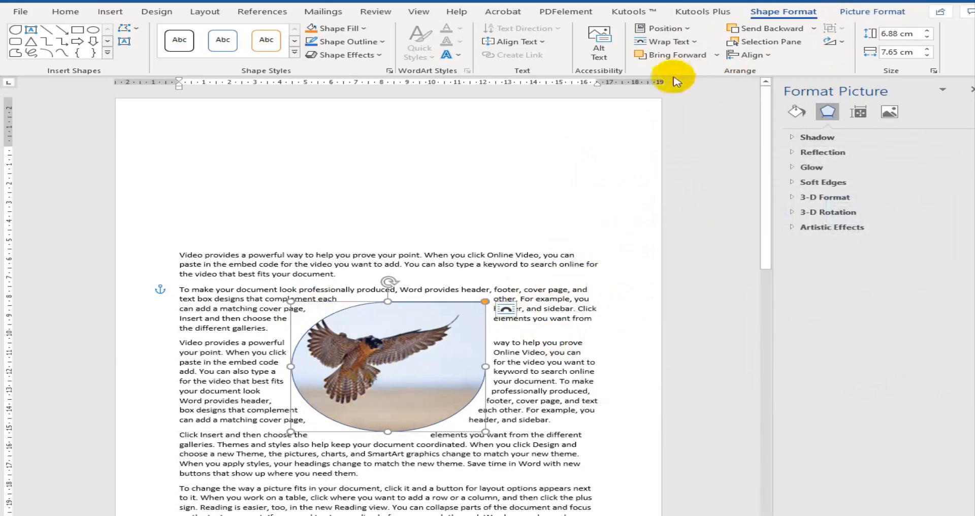
# Change the teardrop's layout so that text wraps on the left side only
pyautogui.click(692, 44)
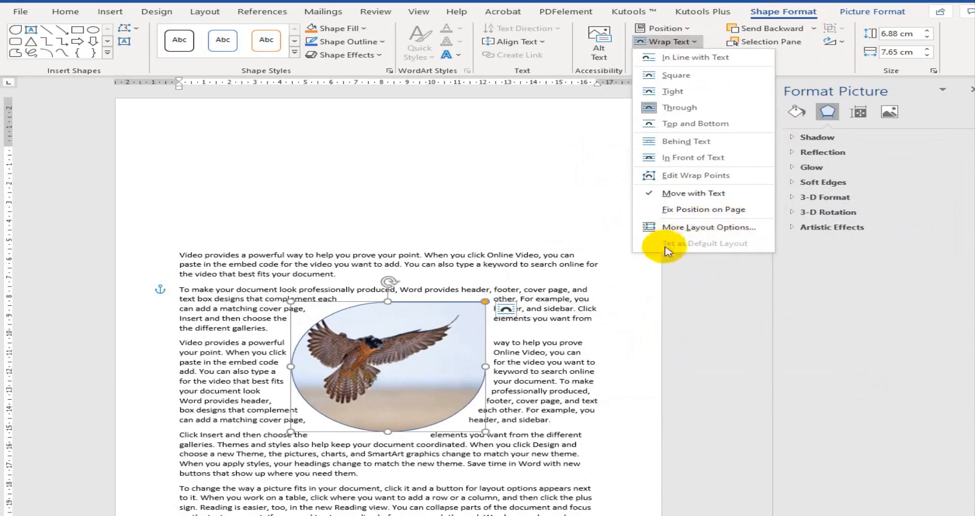
pyautogui.click(693, 227)
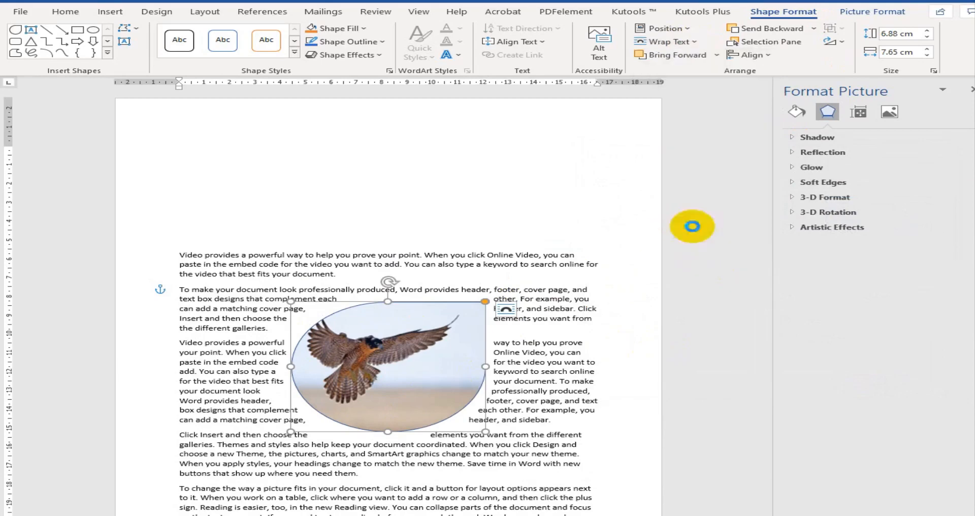
pyautogui.click(692, 297)
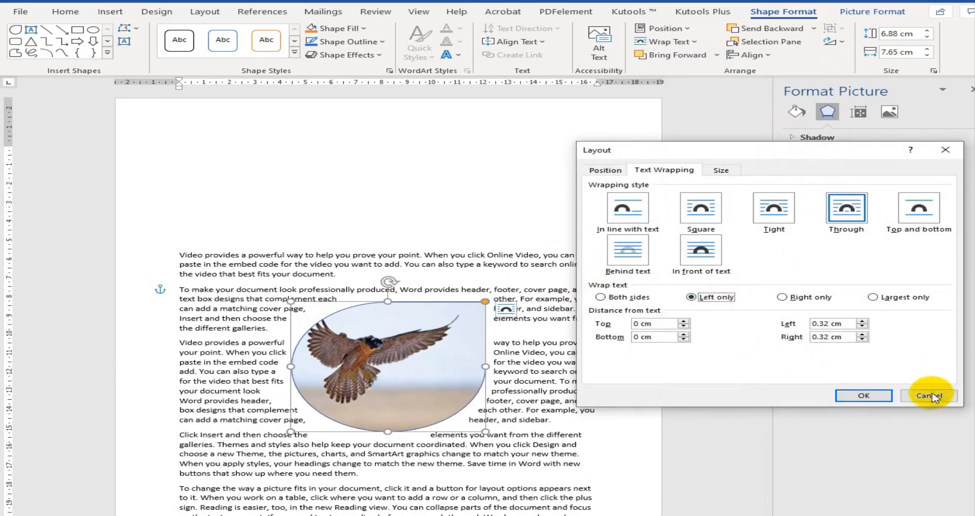
pyautogui.click(869, 395)
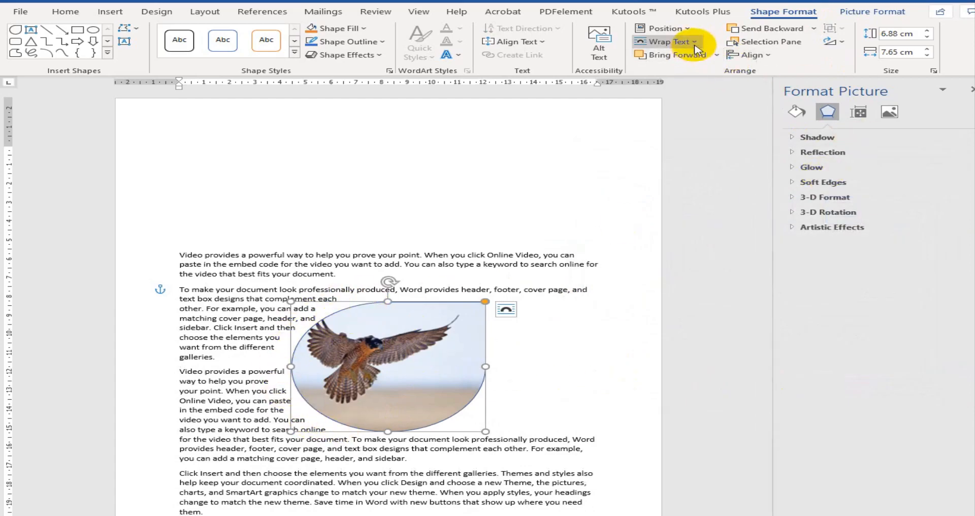
# Change the teardrop's layout so that text wraps on the right side only
pyautogui.click(669, 42)
pyautogui.click(701, 230)
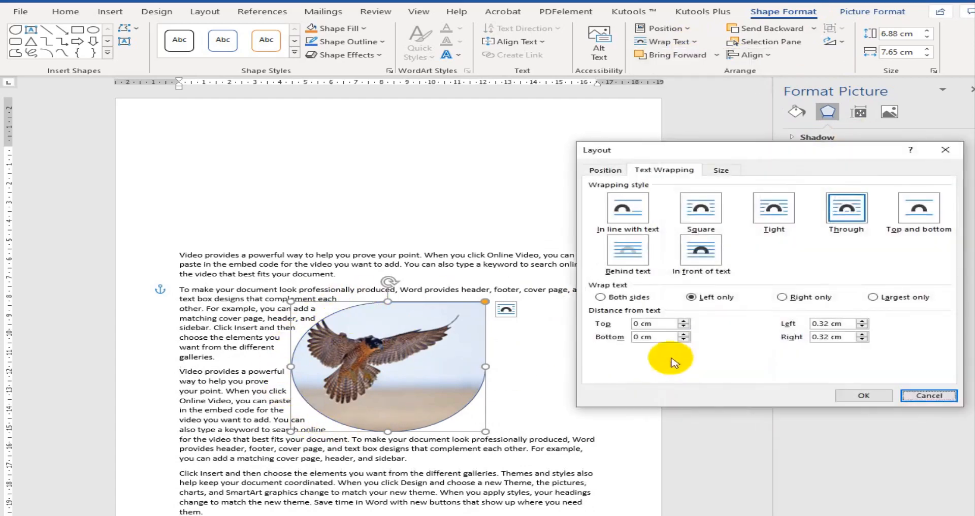
pyautogui.click(782, 297)
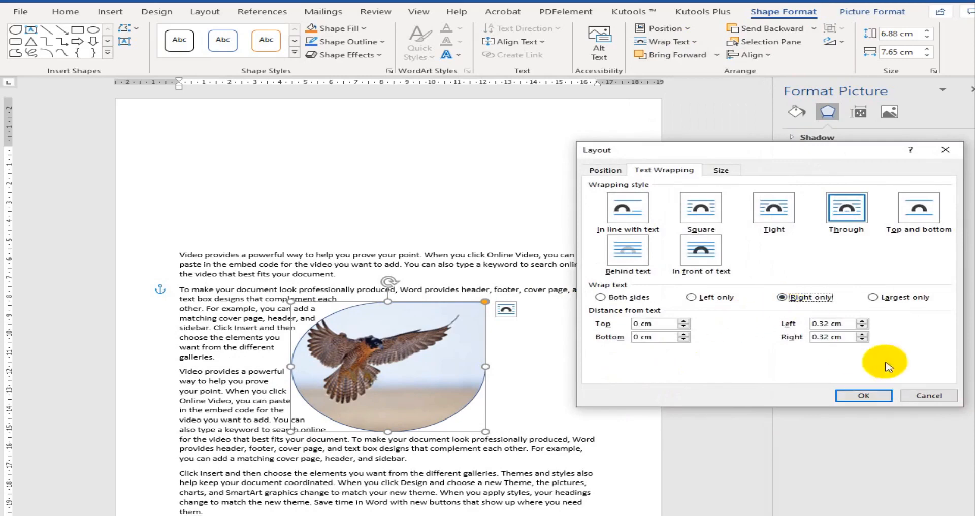
pyautogui.click(863, 395)
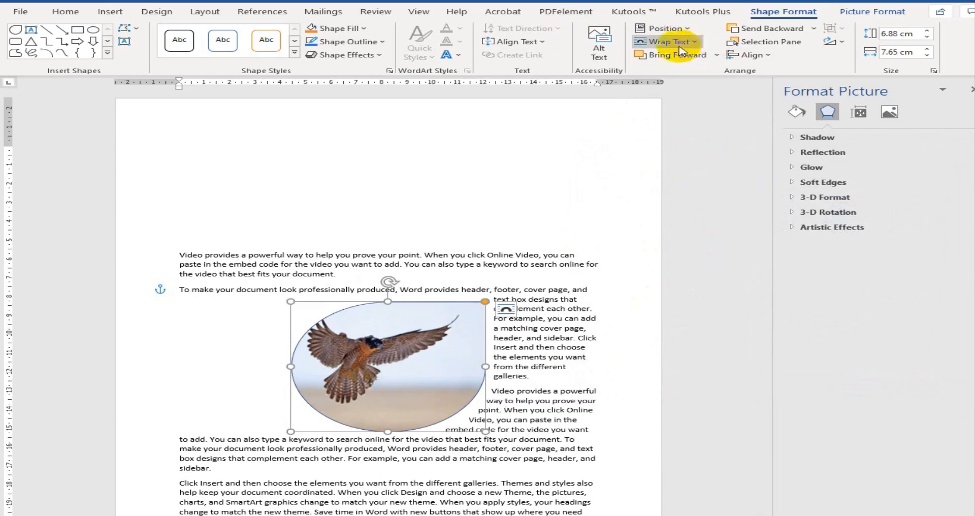
# Set text to wrap on the largest side only and move the teardrop closer to the left margin
pyautogui.click(692, 42)
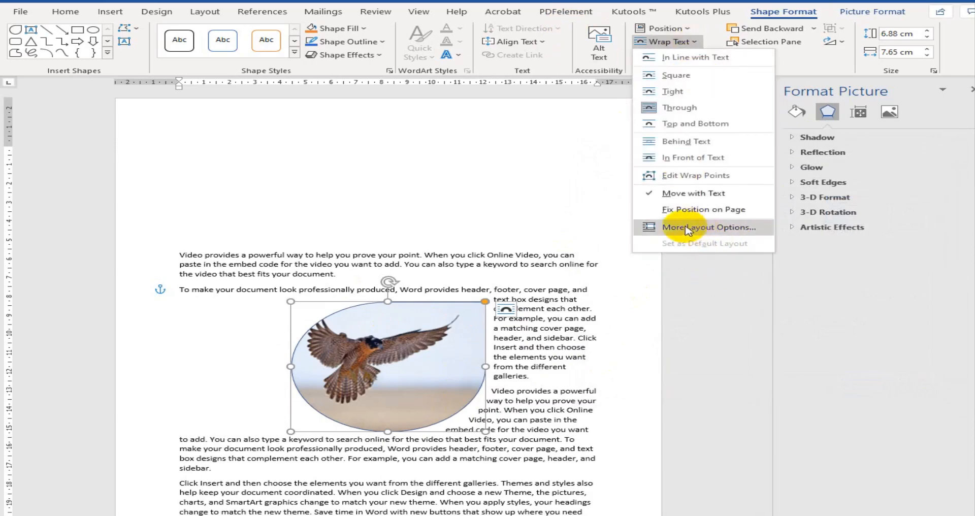
pyautogui.click(709, 227)
pyautogui.click(872, 297)
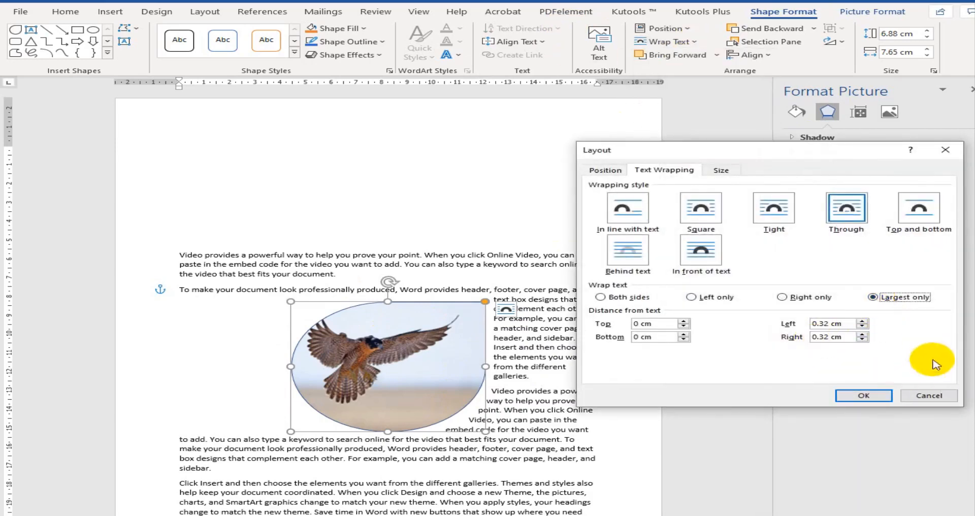
pyautogui.click(864, 395)
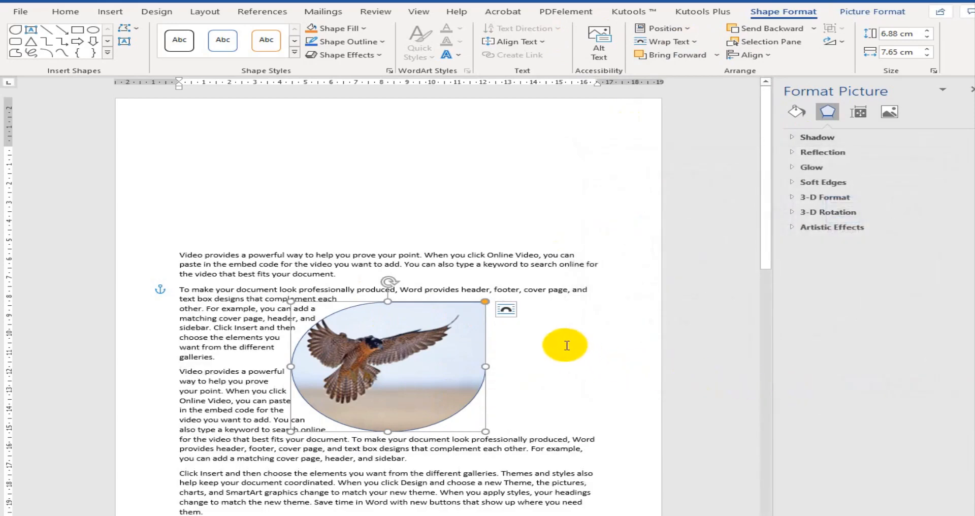
pyautogui.moveTo(461, 355); pyautogui.dragTo(370, 348)
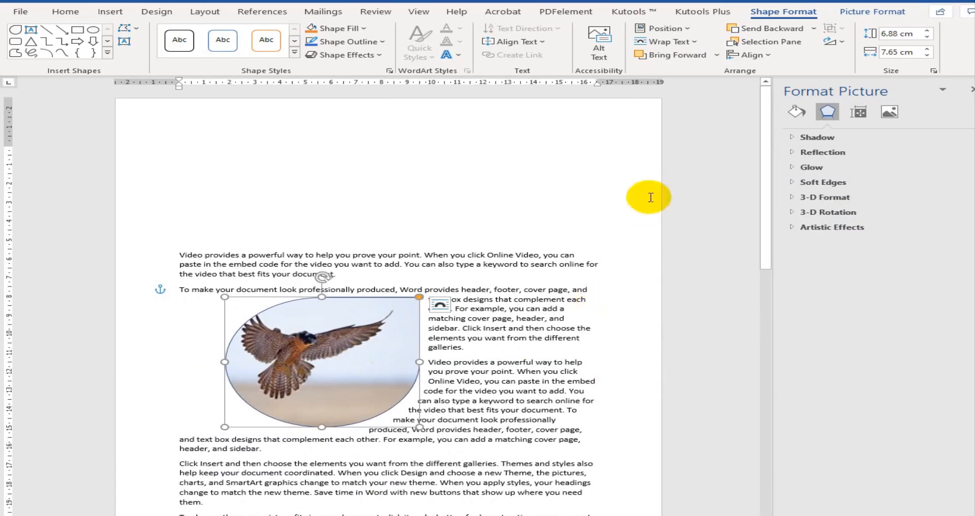
# Set the teardrop's distance from text to 0.9 cm at the top, 0.6 cm at the bottom and 0.3 cm at the left
pyautogui.click(695, 43)
pyautogui.click(647, 226)
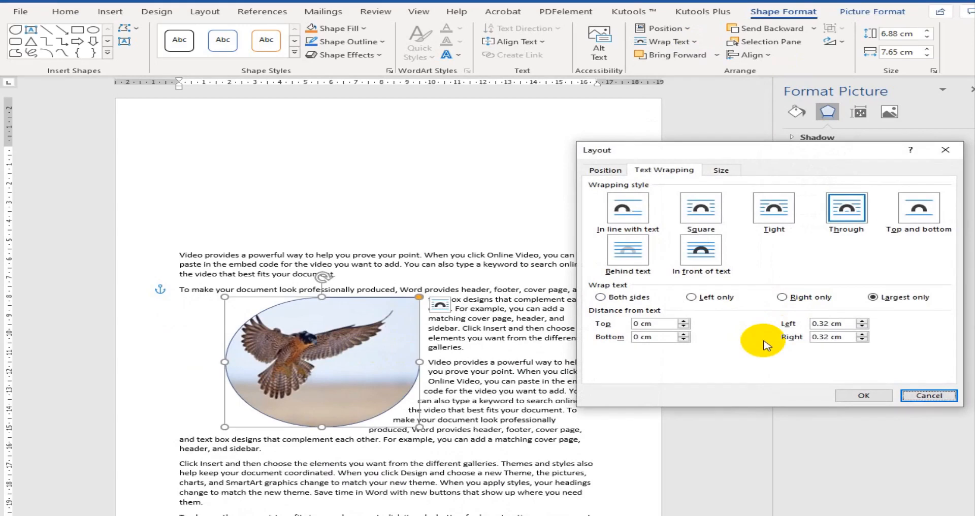
pyautogui.click(684, 321)
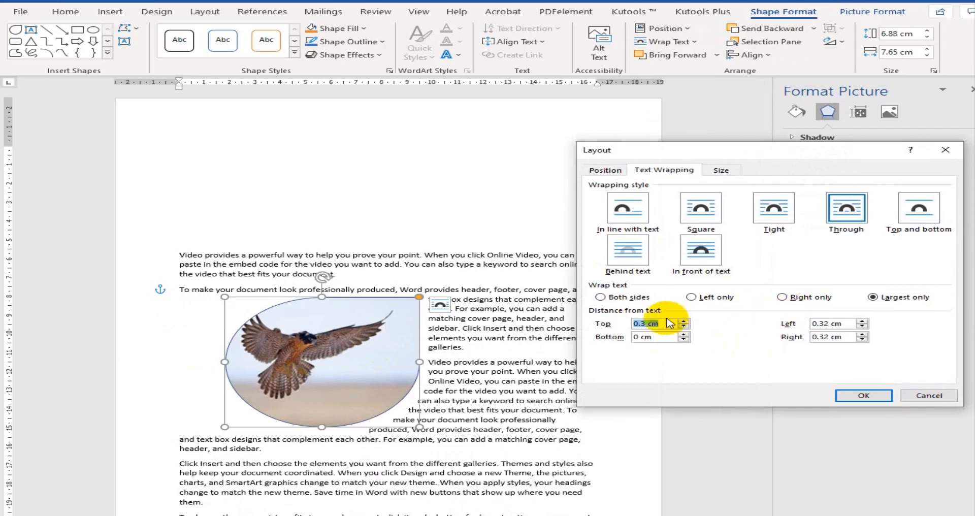
pyautogui.click(684, 321)
pyautogui.click(683, 321)
pyautogui.click(683, 321)
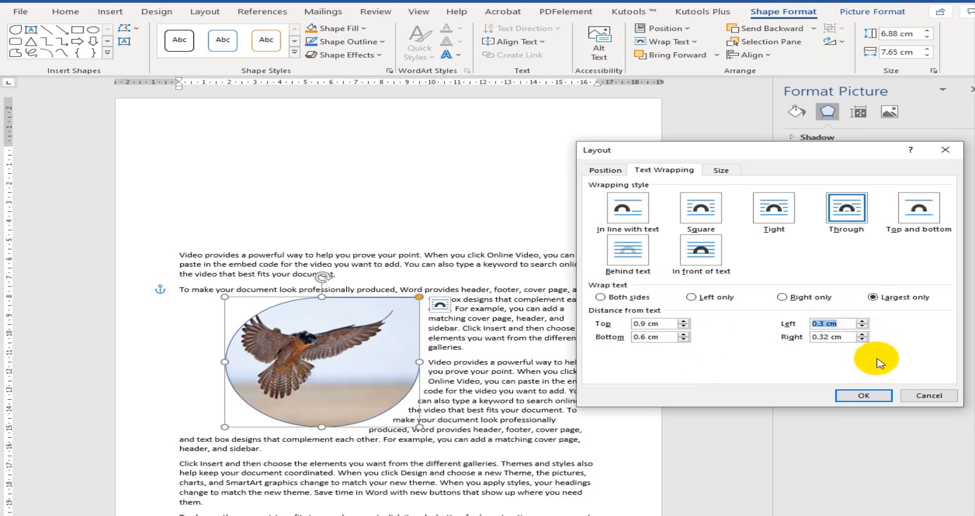
pyautogui.click(864, 396)
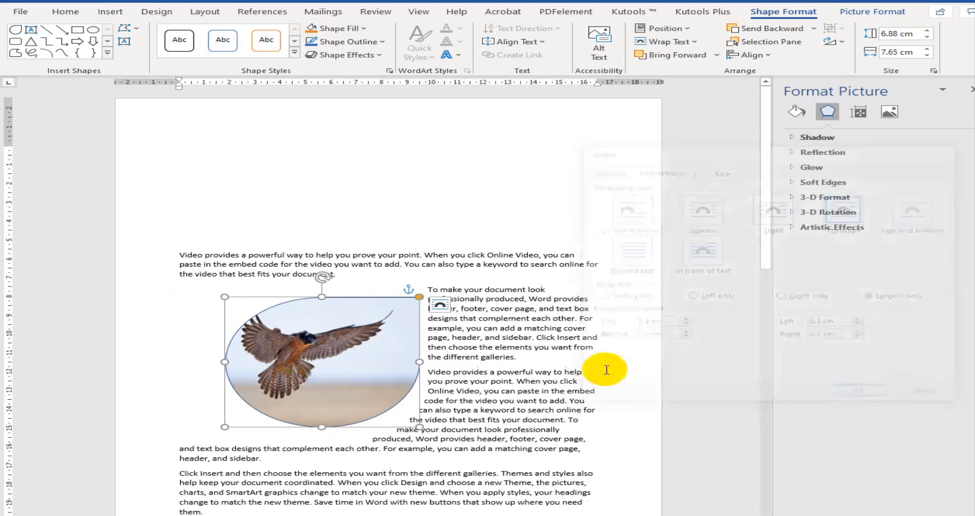
# Move the picture-filled teardrop slightly to the right and down within the text
pyautogui.moveTo(413, 338); pyautogui.dragTo(432, 346)
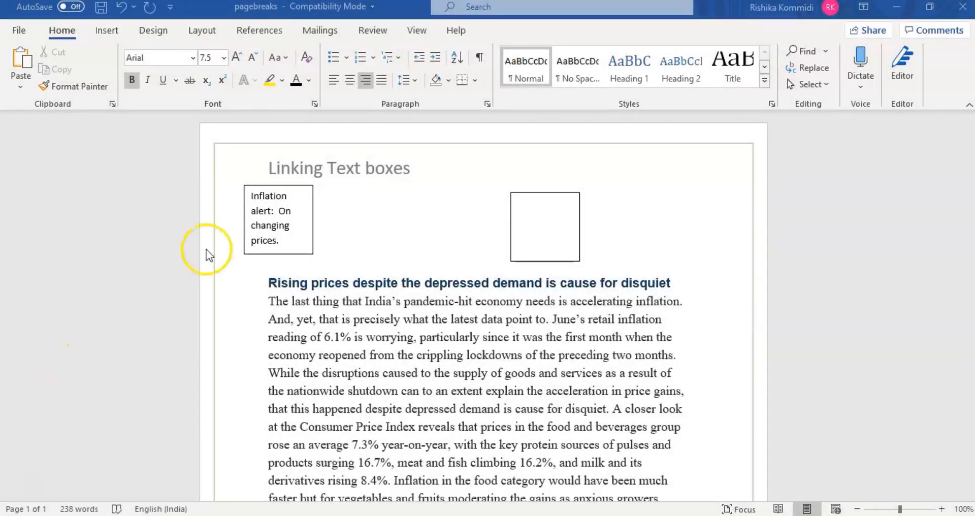
# Link the text box containing the inflation alert text to the empty text box beside it
pyautogui.doubleClick(278, 226)
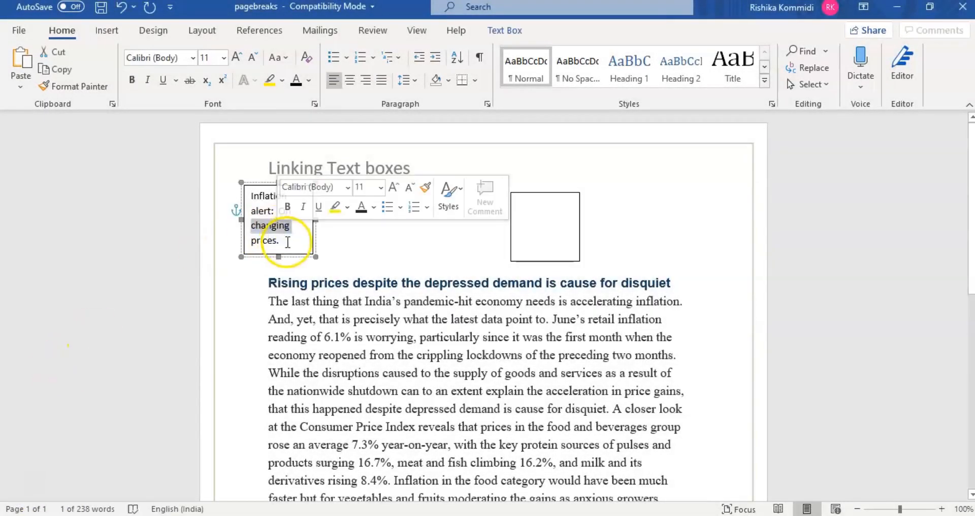
pyautogui.click(288, 242)
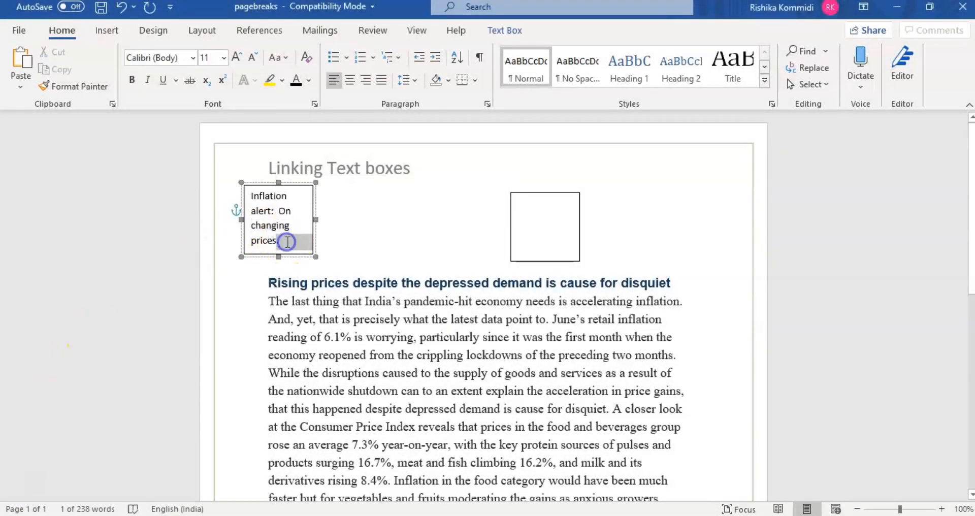
pyautogui.click(517, 32)
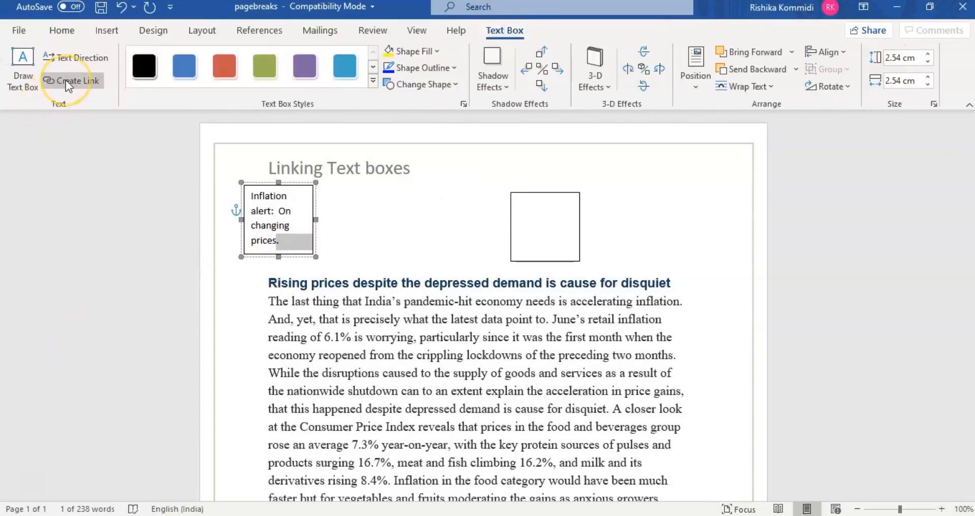
pyautogui.click(65, 80)
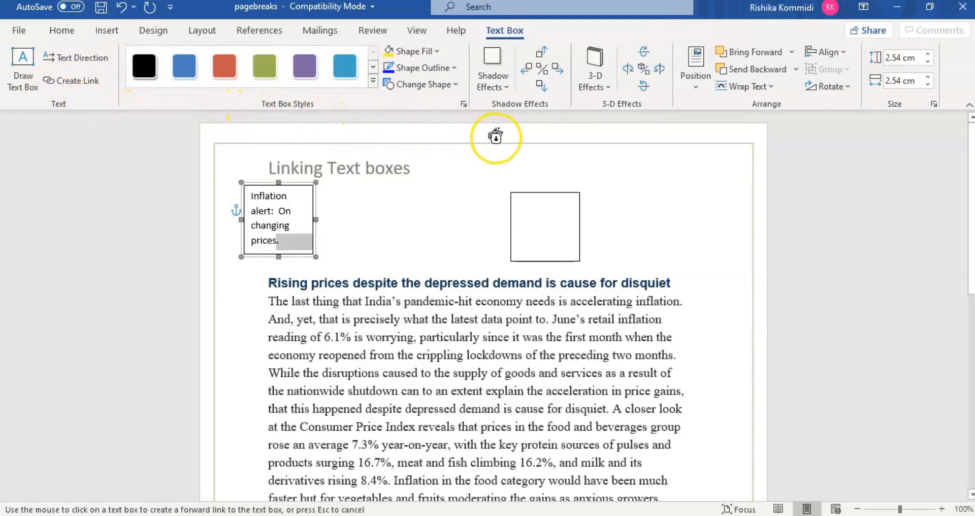
pyautogui.click(539, 211)
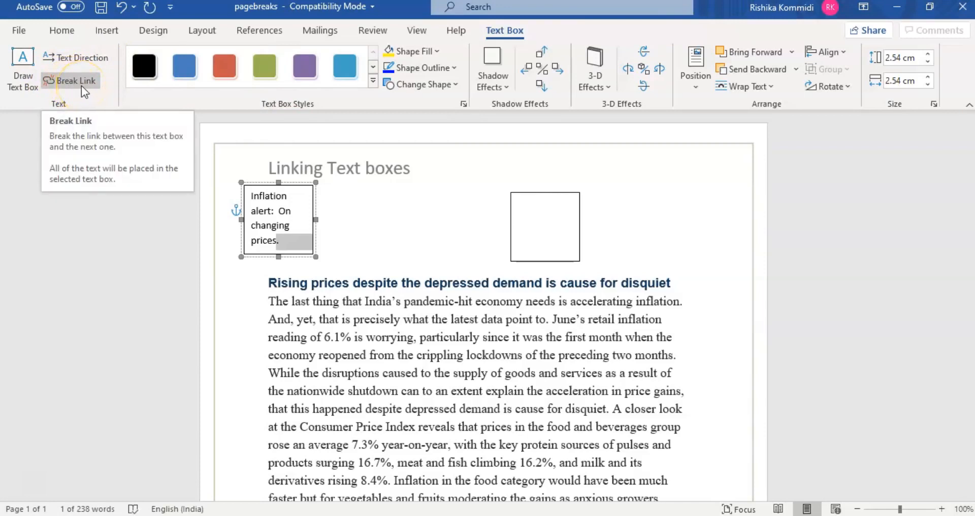
# Add "Linking two text" after "prices." in the first linked text box so the overflow runs into the second
pyautogui.click(292, 241)
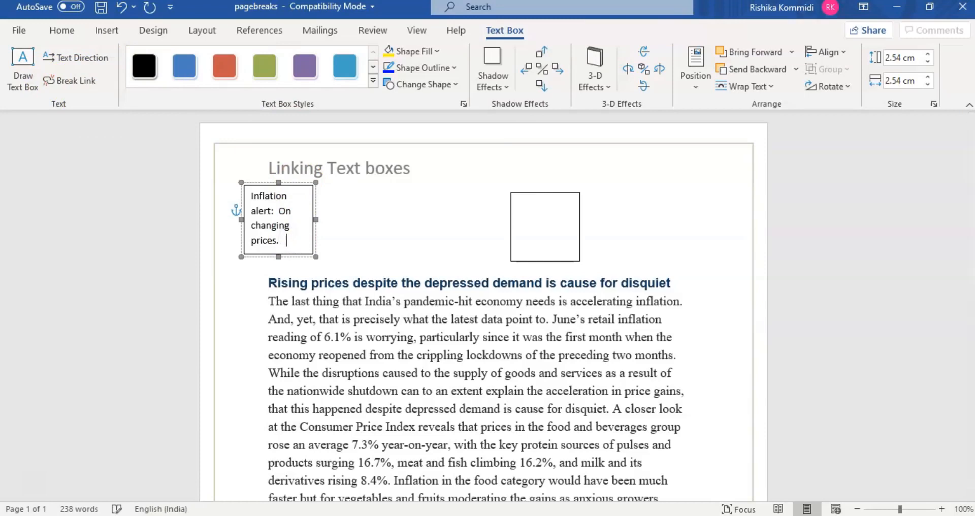
pyautogui.write('Linkinh')
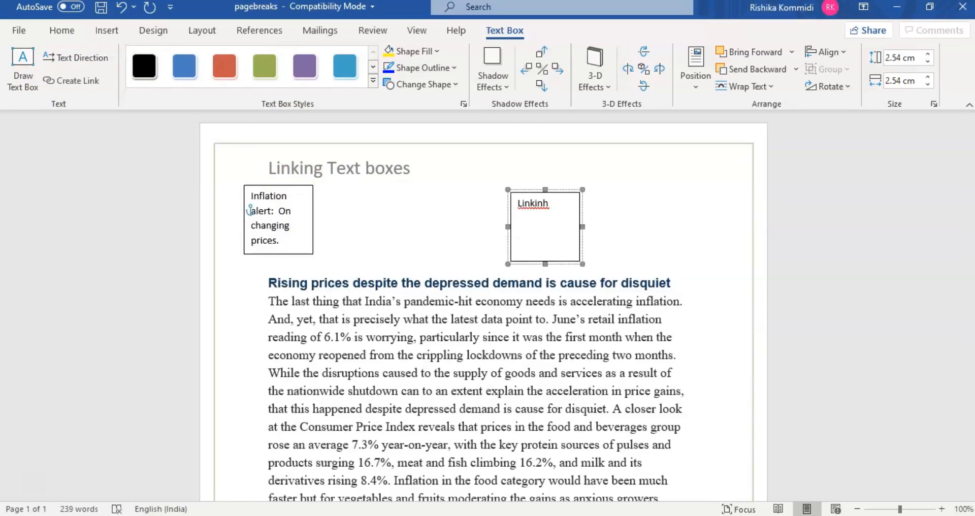
pyautogui.press('BackSpace')
pyautogui.press('BackSpace')
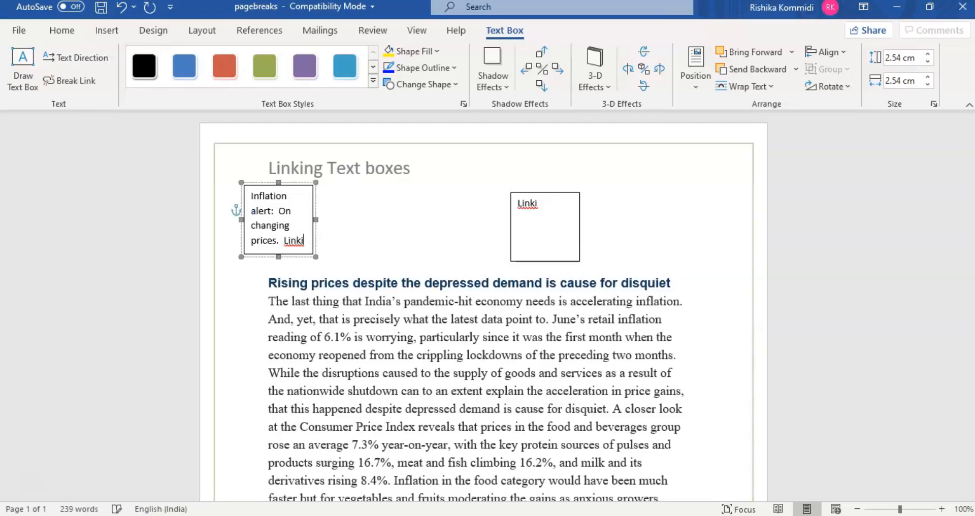
pyautogui.write('ng two text')
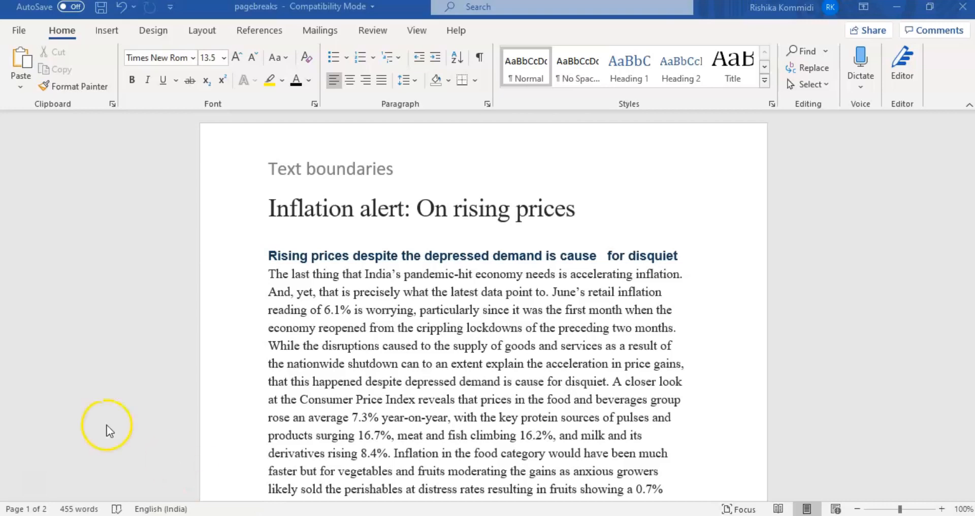
# Turn on Show text boundaries in Word's advanced document content options and apply the change
pyautogui.click(22, 30)
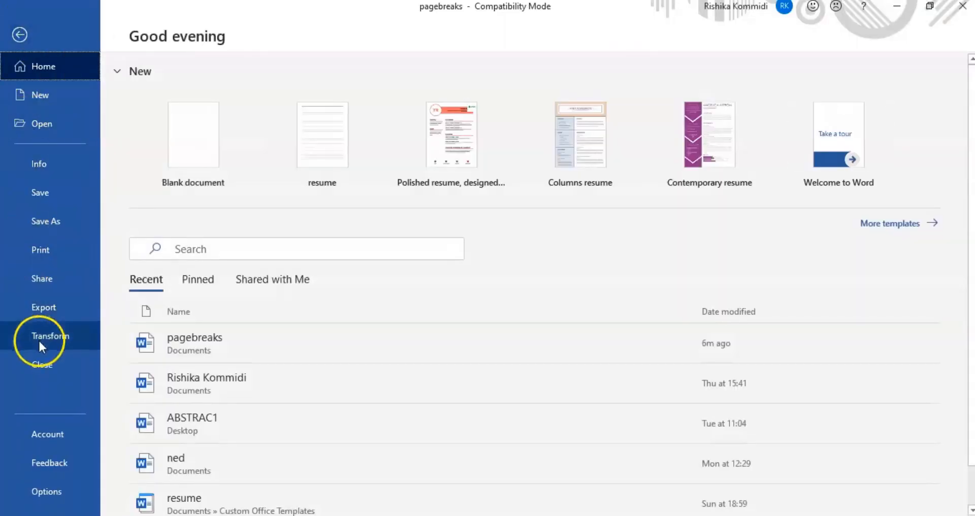
pyautogui.click(60, 490)
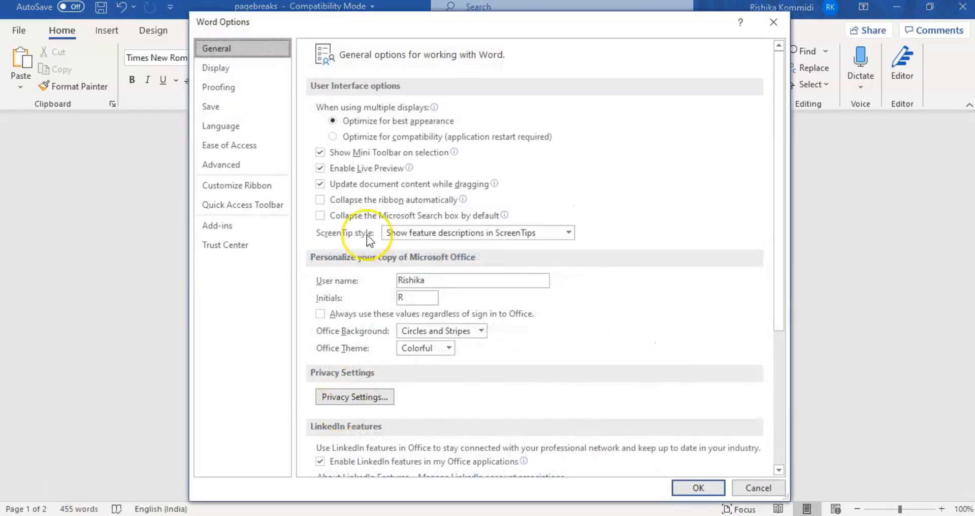
pyautogui.click(255, 165)
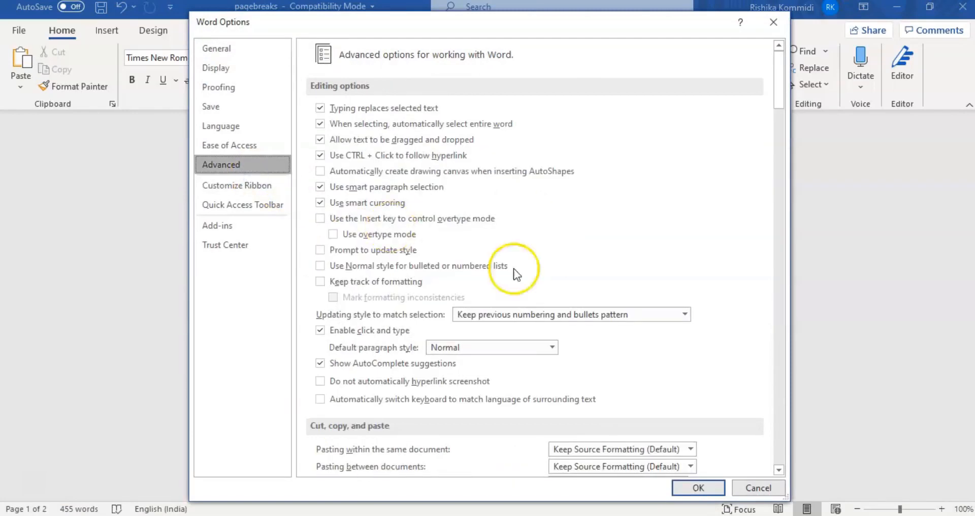
pyautogui.click(779, 470)
pyautogui.moveTo(779, 471); pyautogui.dragTo(779, 470)
pyautogui.click(388, 373)
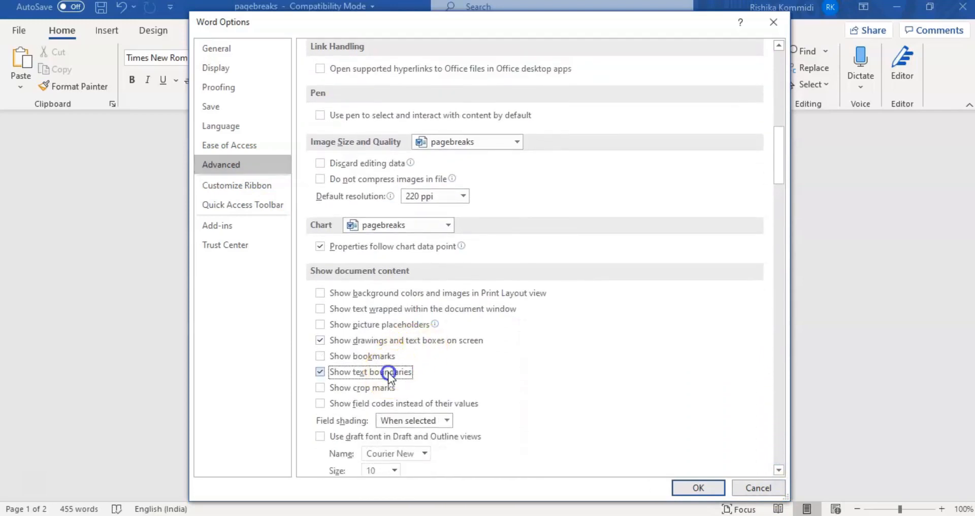
pyautogui.click(696, 488)
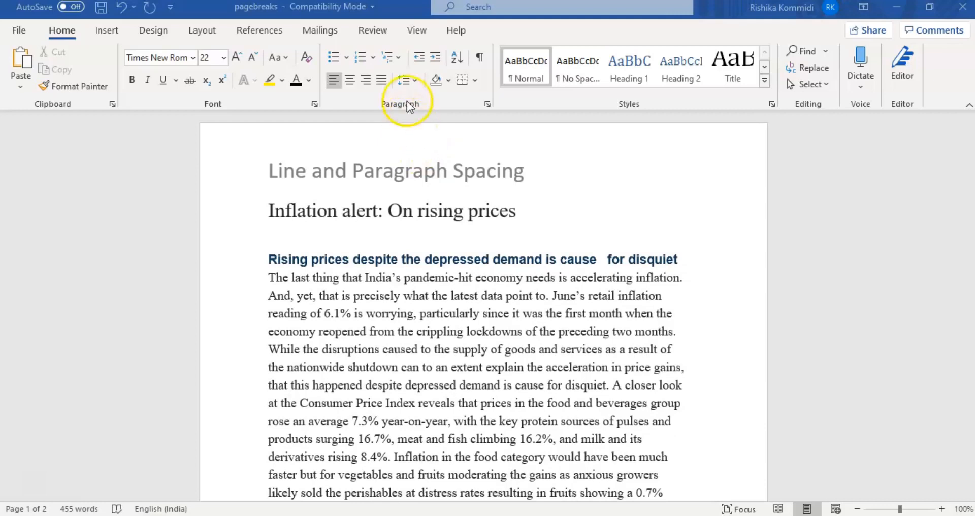
# Apply 1.0 line spacing to the title "Inflation alert: On rising prices"
pyautogui.click(415, 82)
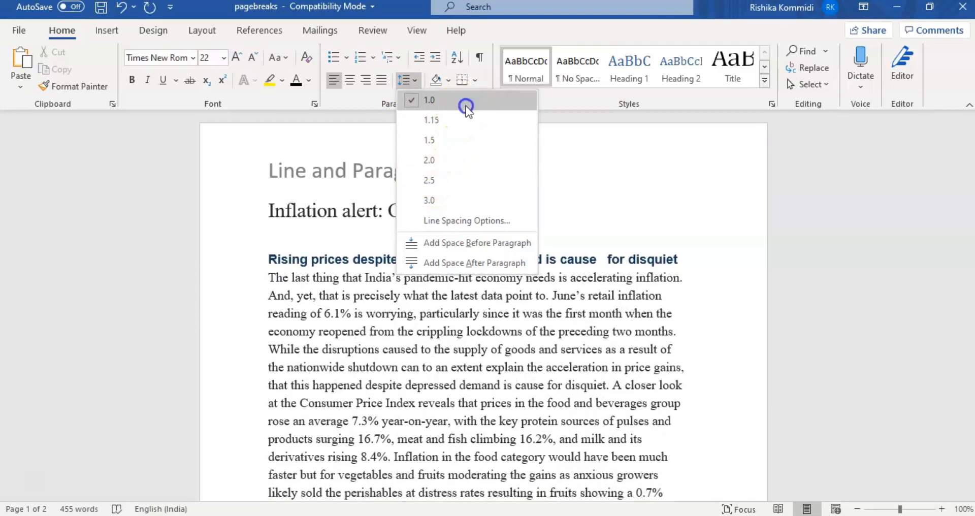
pyautogui.click(465, 106)
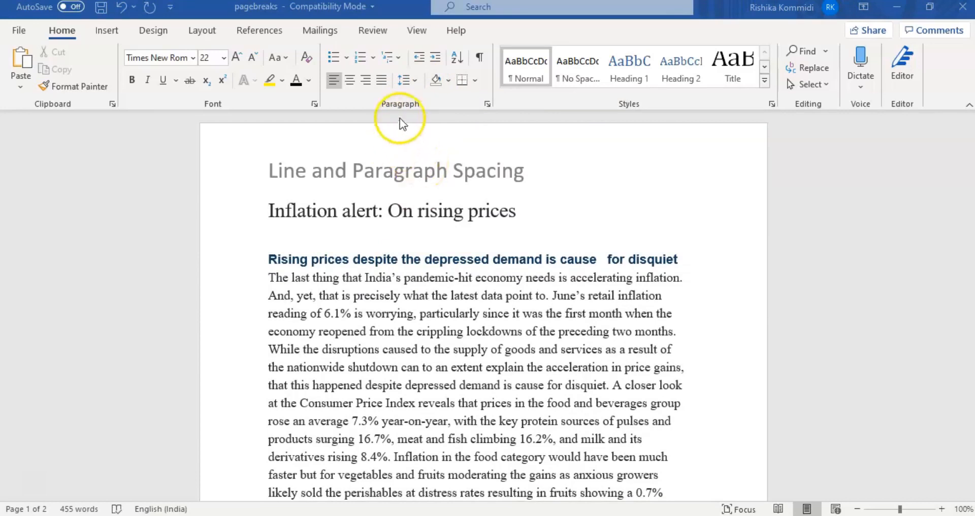
# In the title's paragraph settings, try a left indentation of 0.5 cm and return it to 0 cm
pyautogui.click(413, 82)
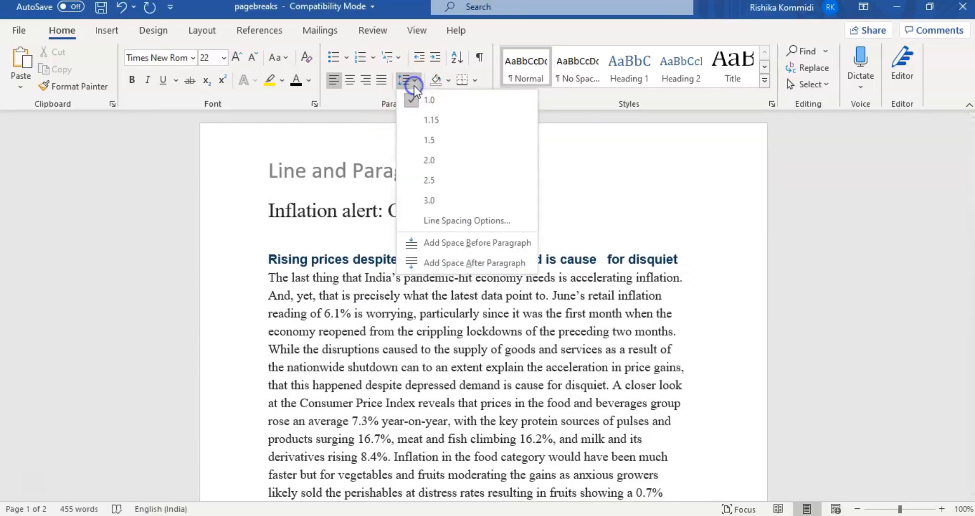
pyautogui.click(425, 223)
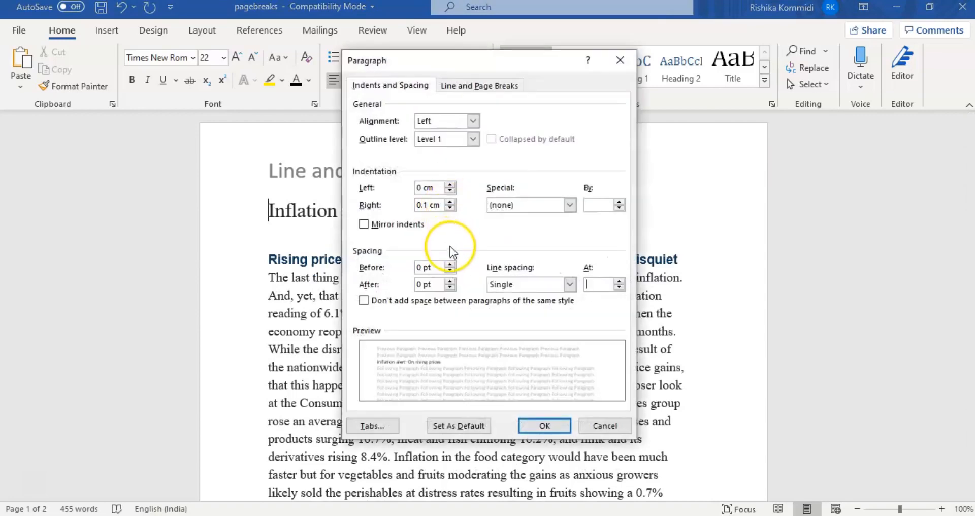
pyautogui.click(450, 185)
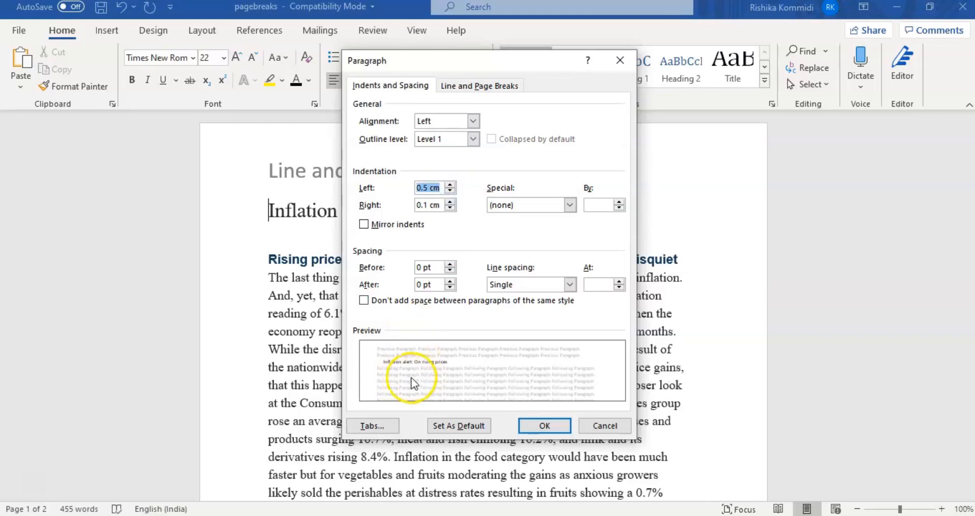
pyautogui.click(450, 192)
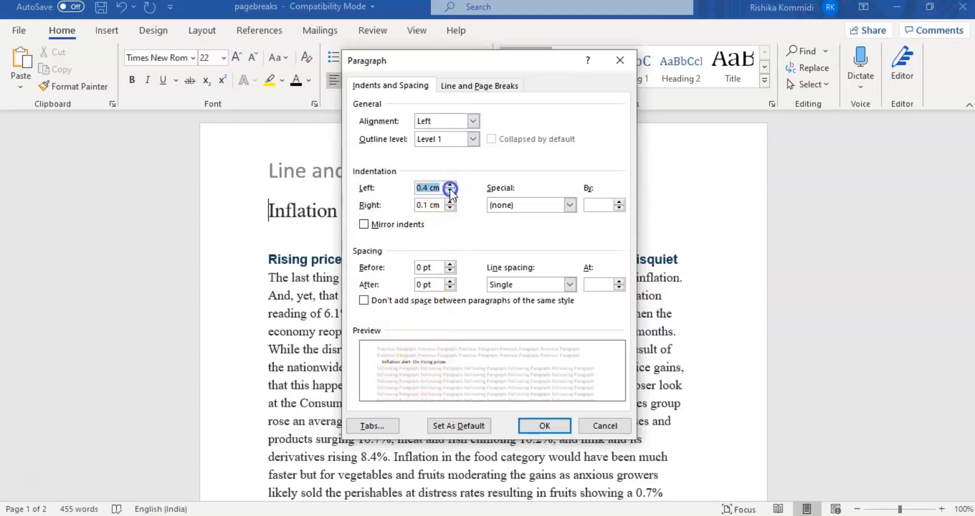
pyautogui.click(450, 192)
pyautogui.click(450, 191)
pyautogui.click(450, 191)
pyautogui.click(450, 191)
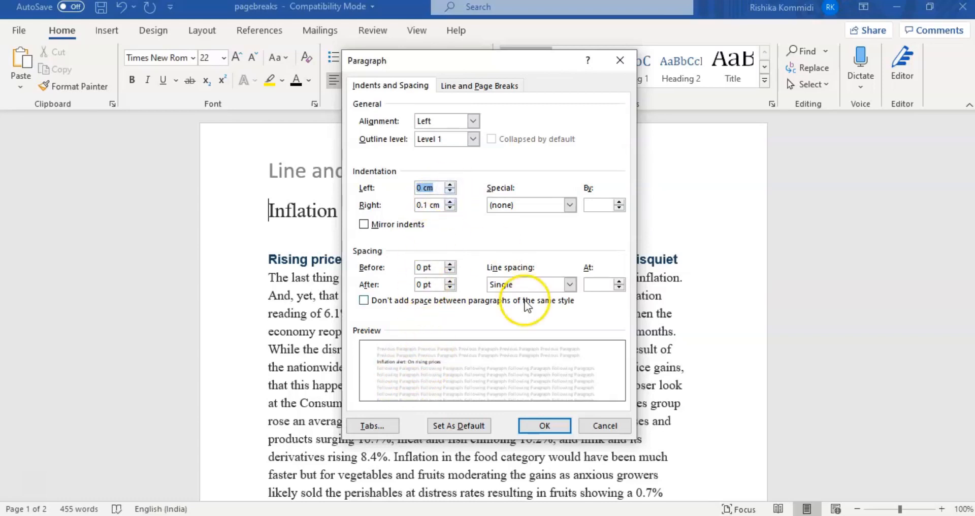
# Try 1.5 lines for the title's line spacing and change it to Double
pyautogui.click(569, 284)
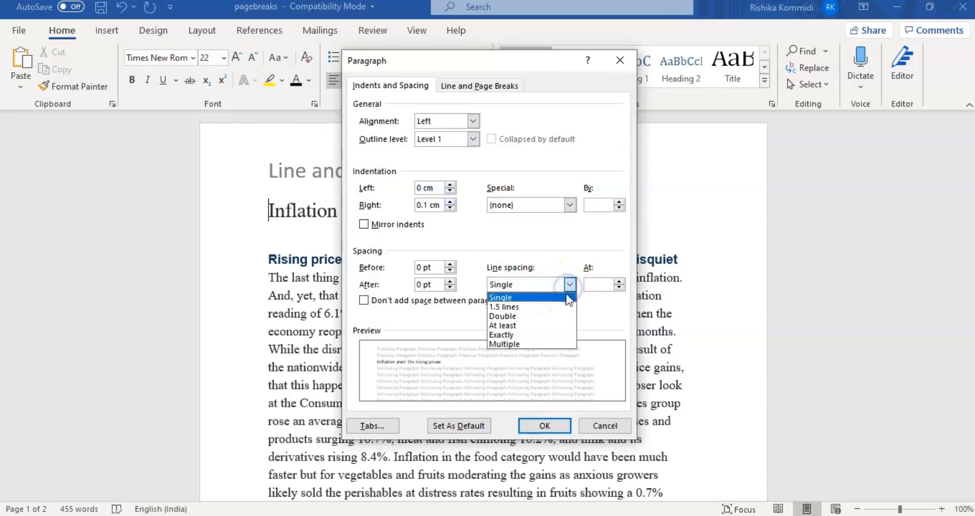
pyautogui.click(541, 306)
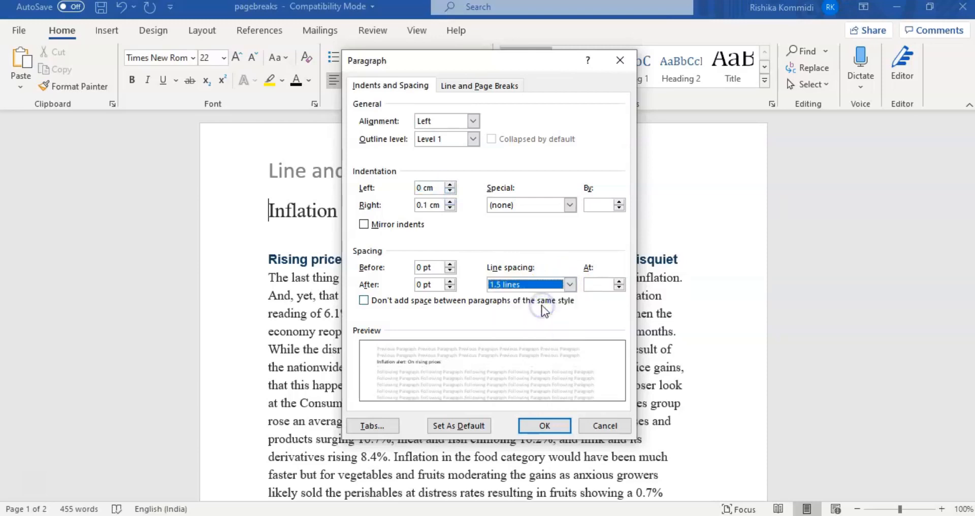
pyautogui.click(553, 290)
pyautogui.click(543, 315)
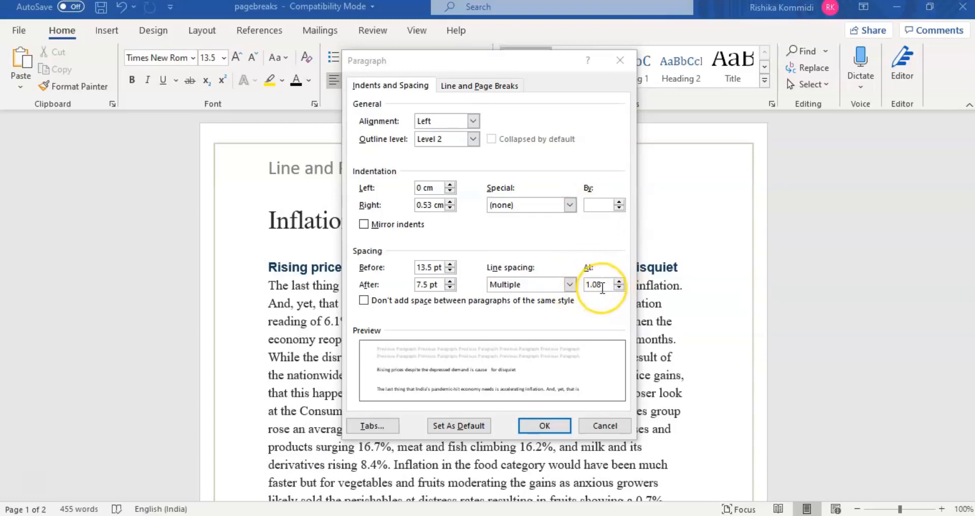
# Set the Multiple line spacing of the selected paragraphs to 1.25
pyautogui.click(602, 287)
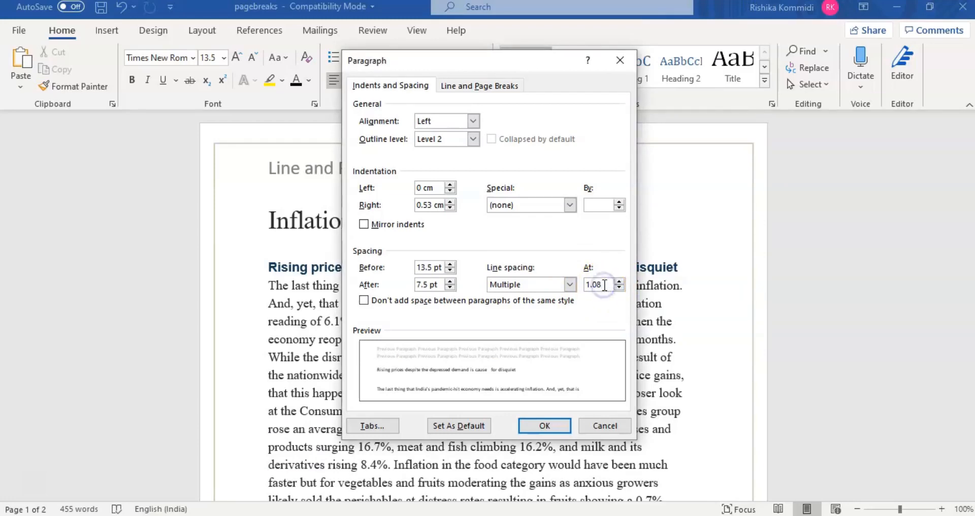
pyautogui.press('BackSpace')
pyautogui.press('BackSpace')
pyautogui.write('25')
# Change the paragraphs' line spacing to Exactly 12 pt and apply it
pyautogui.click(568, 284)
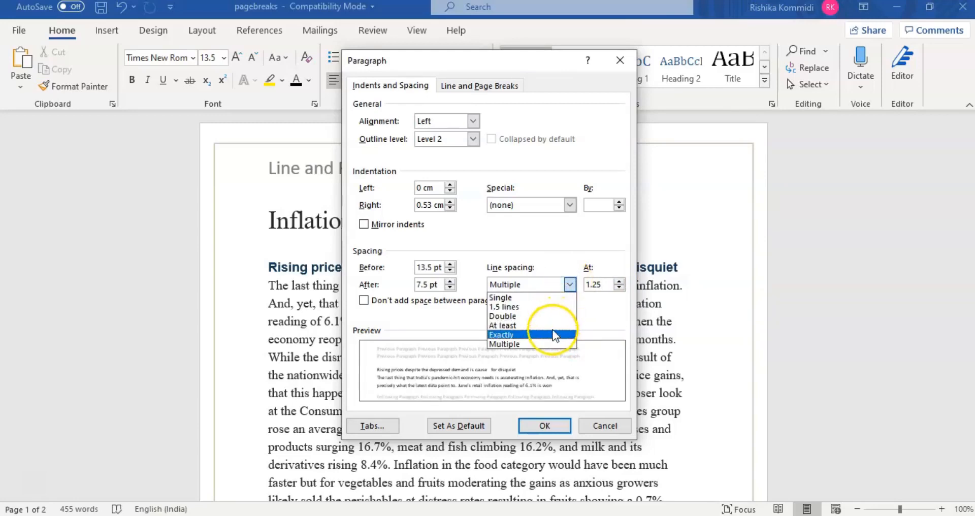
pyautogui.click(551, 335)
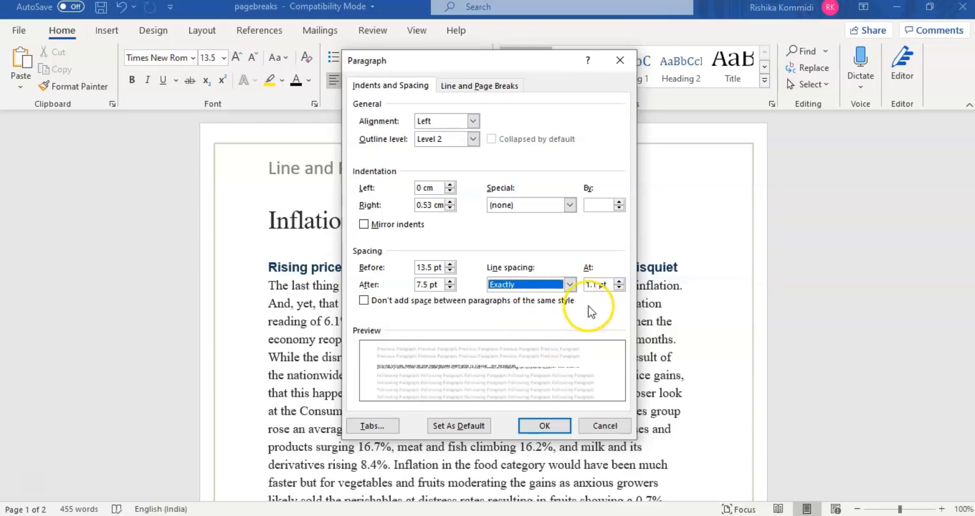
pyautogui.click(598, 284)
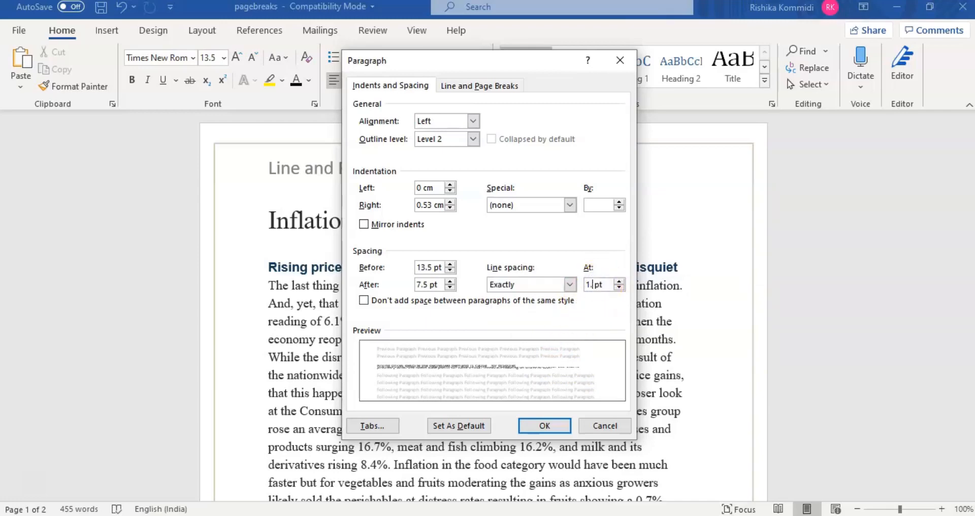
pyautogui.press('BackSpace')
pyautogui.press('BackSpace')
pyautogui.write('2')
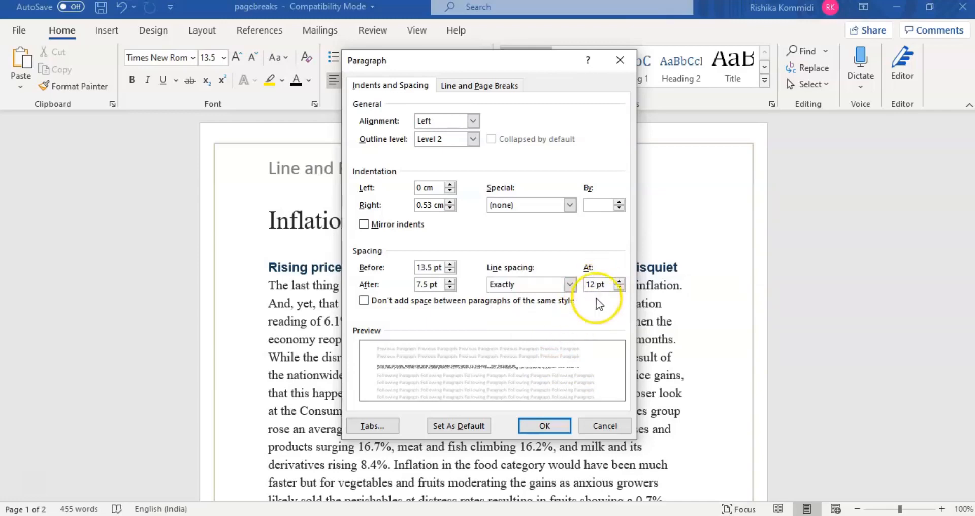
pyautogui.click(532, 430)
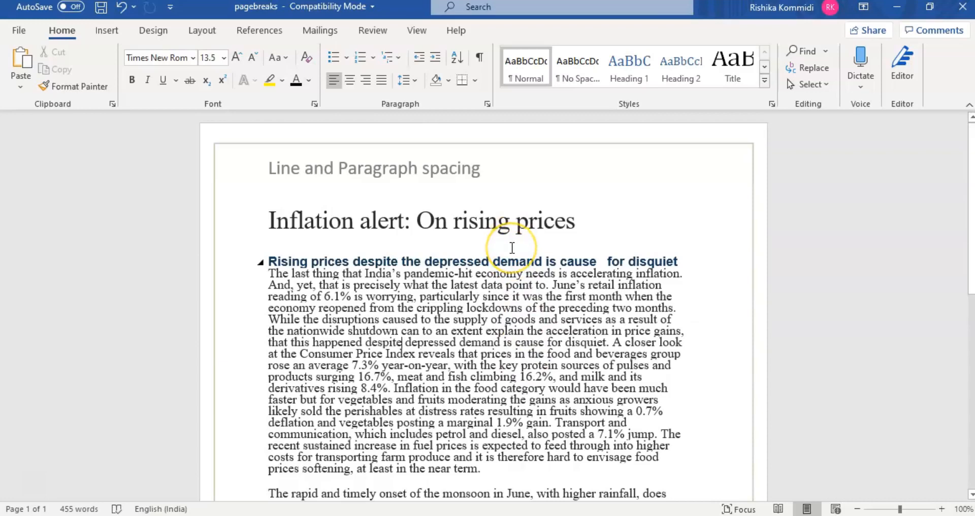
# Review the options for space before and after paragraphs in the line spacing choices and paragraph settings
pyautogui.click(413, 80)
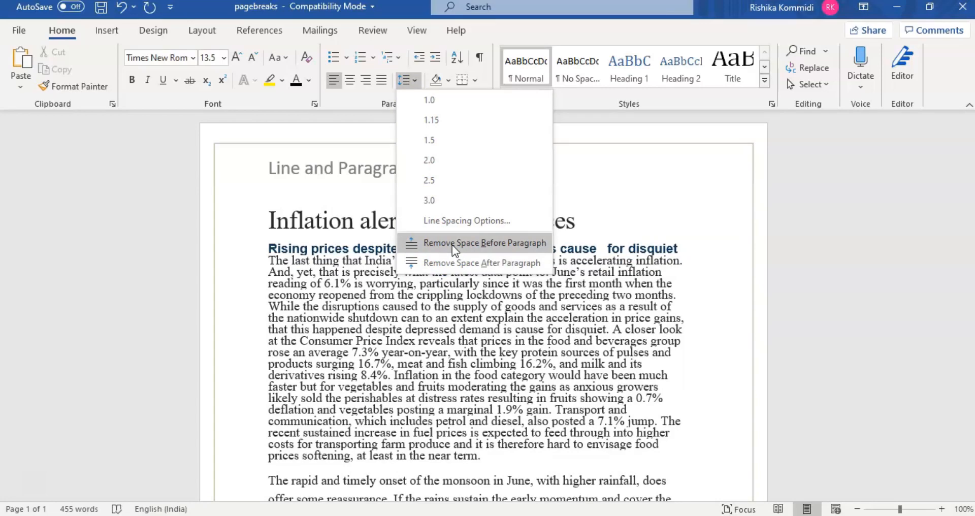
pyautogui.click(458, 221)
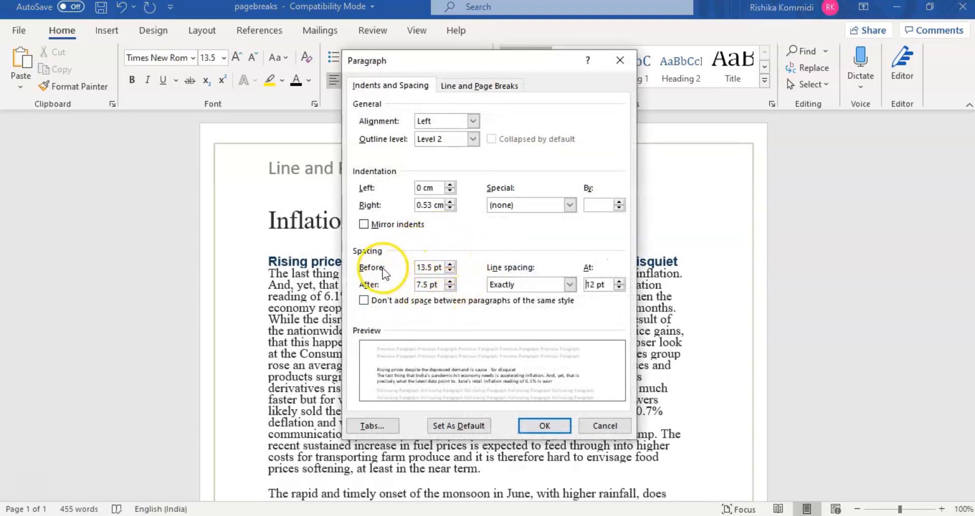
pyautogui.click(539, 430)
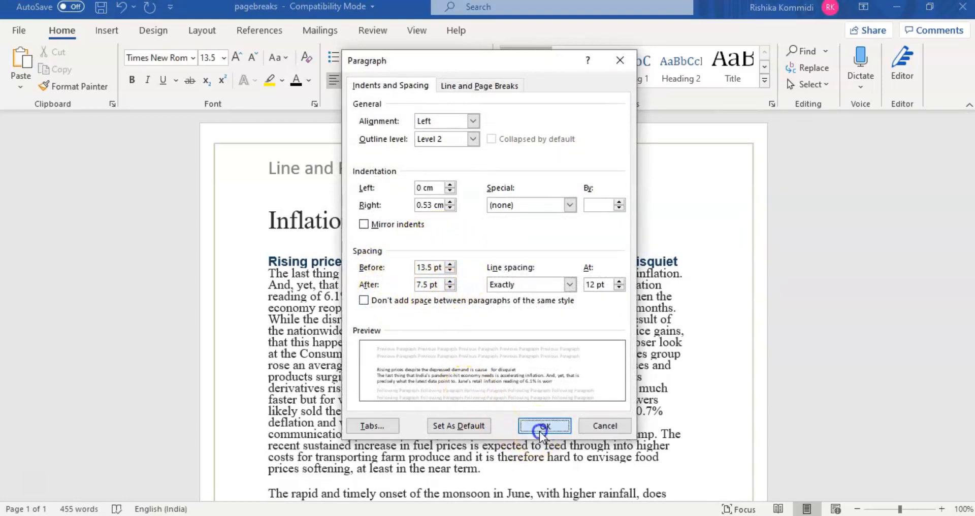
pyautogui.click(34, 485)
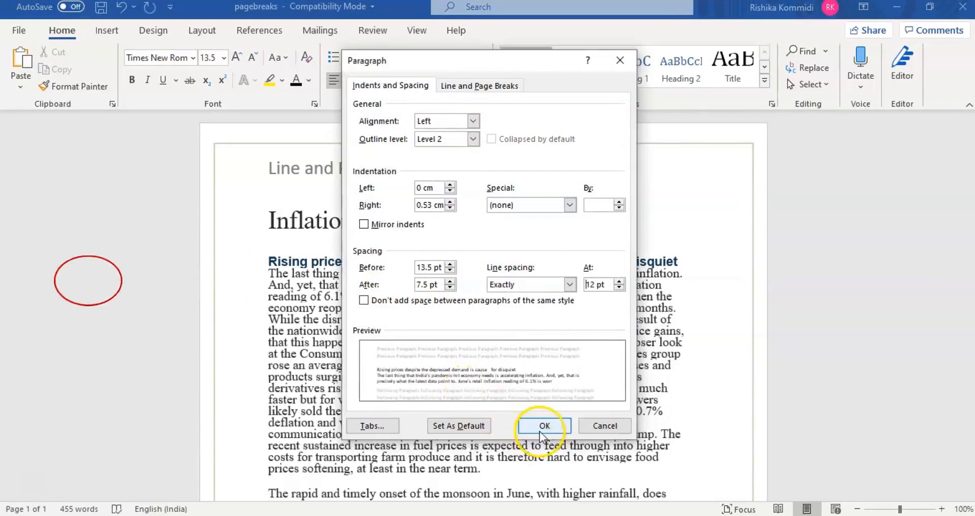
# Accept the current paragraph indent and spacing settings
pyautogui.click(538, 429)
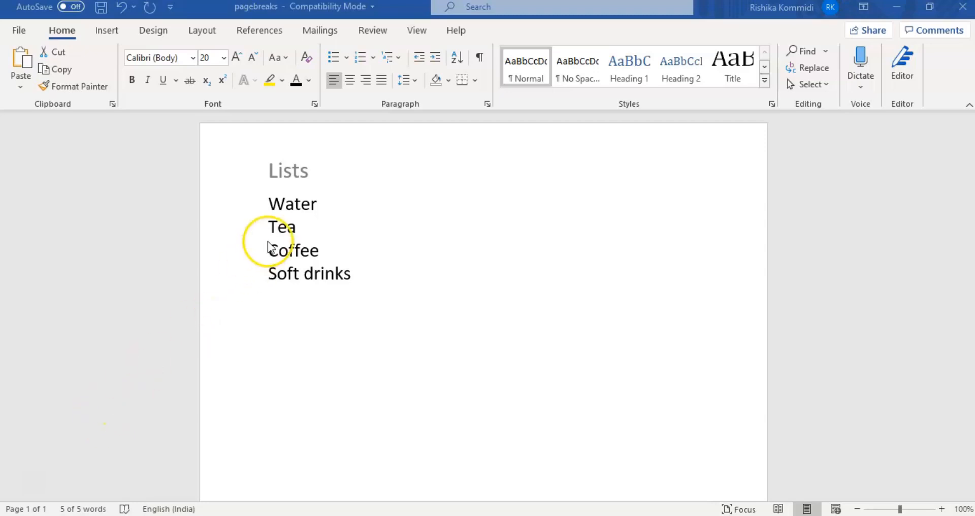
# Apply four-diamond bullets to the lines from Water to Soft drinks and change them to lowercase Roman numbering (i., ii., iii.)
pyautogui.hotkey('ctrl', 'shift', 'End')
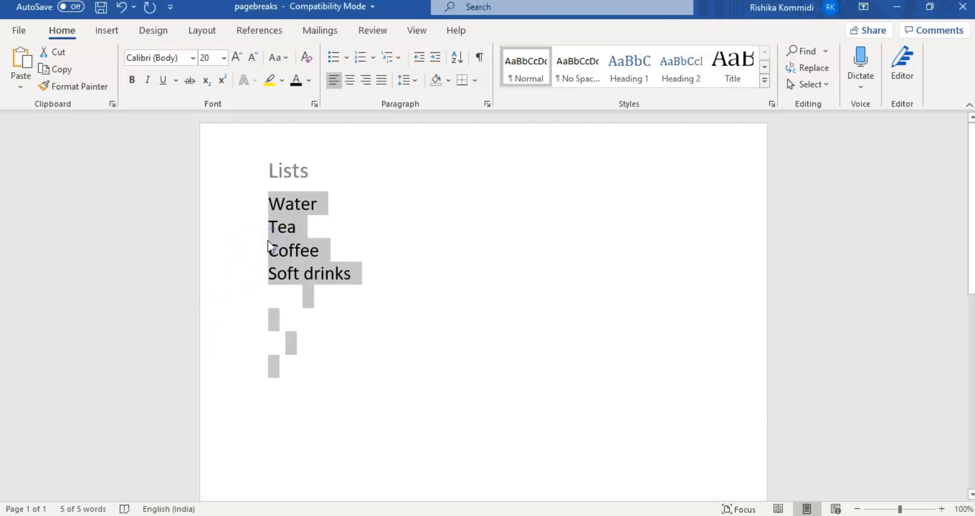
pyautogui.click(346, 57)
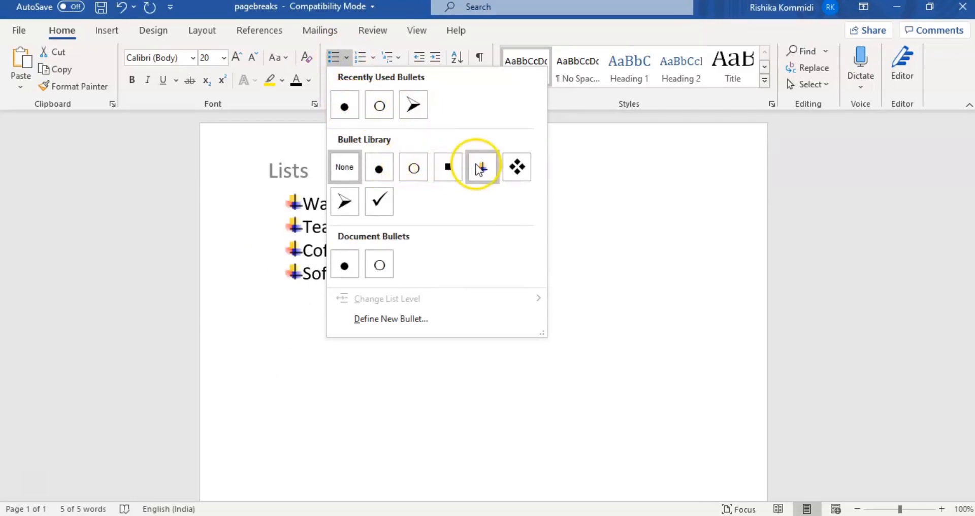
pyautogui.click(511, 167)
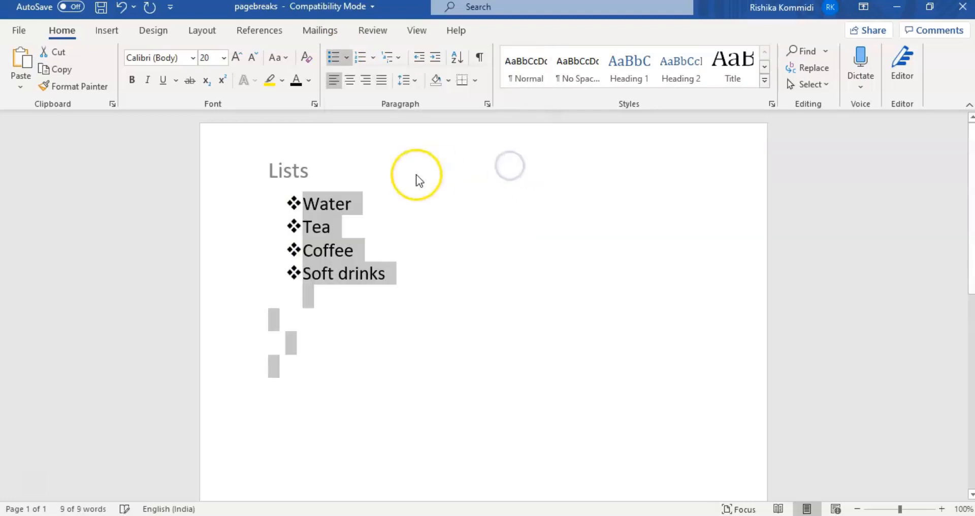
pyautogui.click(372, 57)
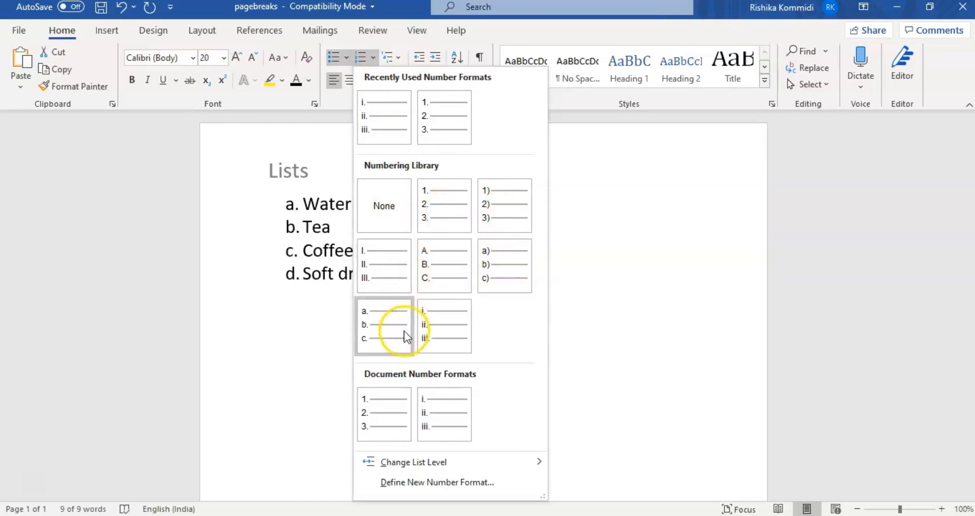
pyautogui.click(437, 331)
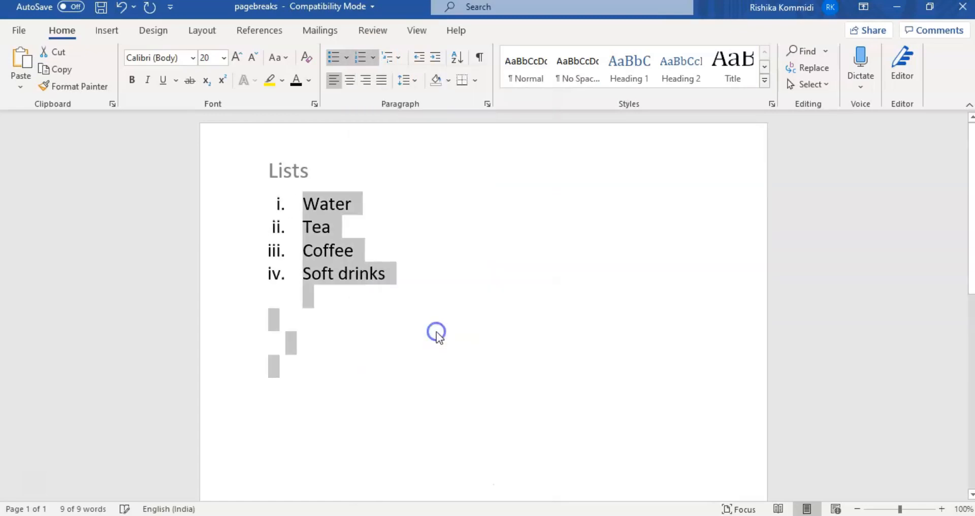
# Add an empty list item after Soft drinks and apply the current multilevel list format to it
pyautogui.click(398, 274)
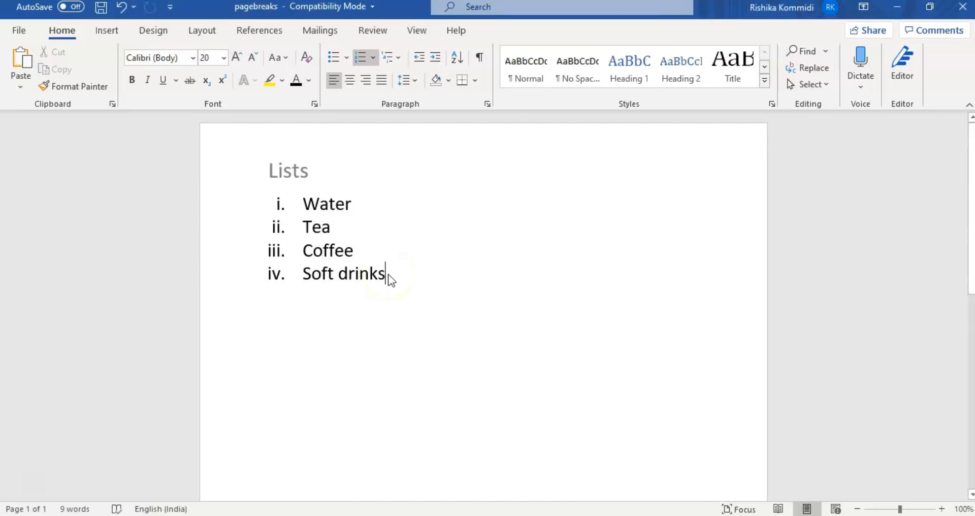
pyautogui.press('Return')
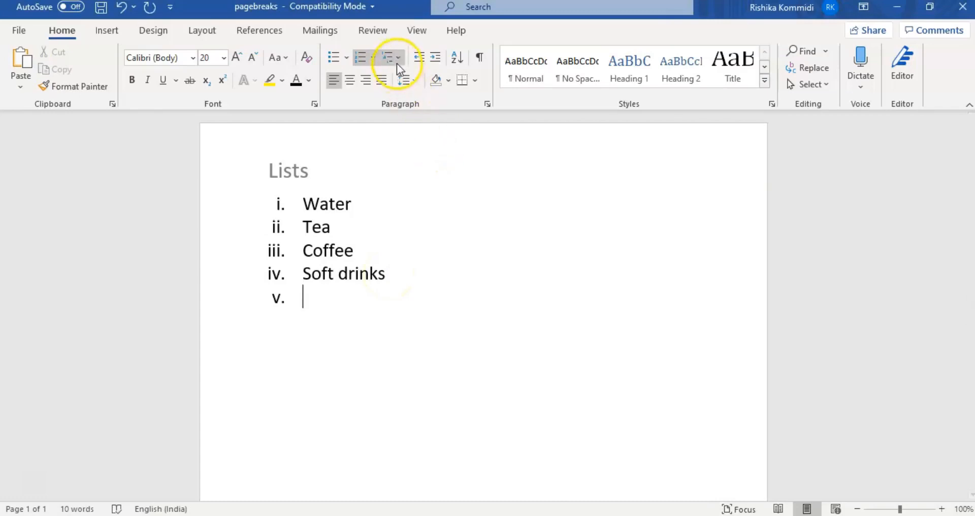
pyautogui.click(394, 56)
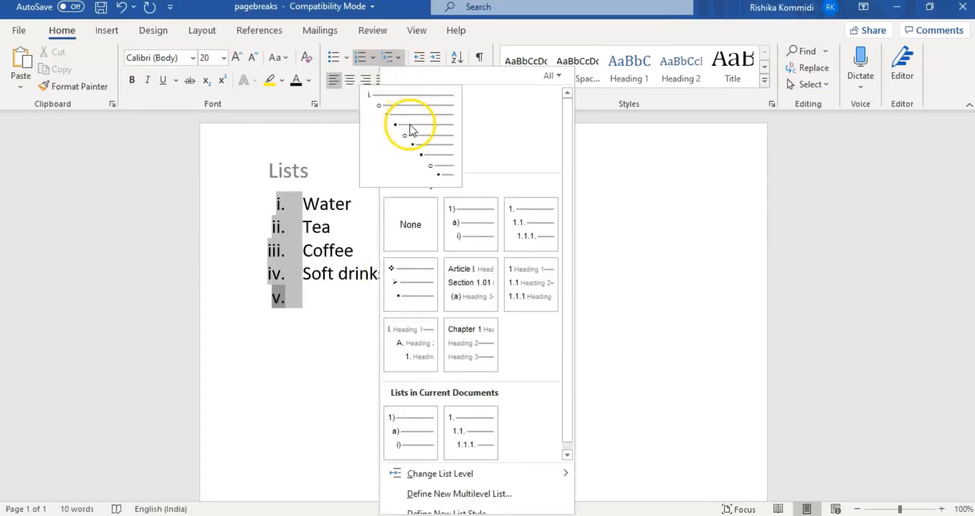
pyautogui.click(410, 125)
pyautogui.click(316, 338)
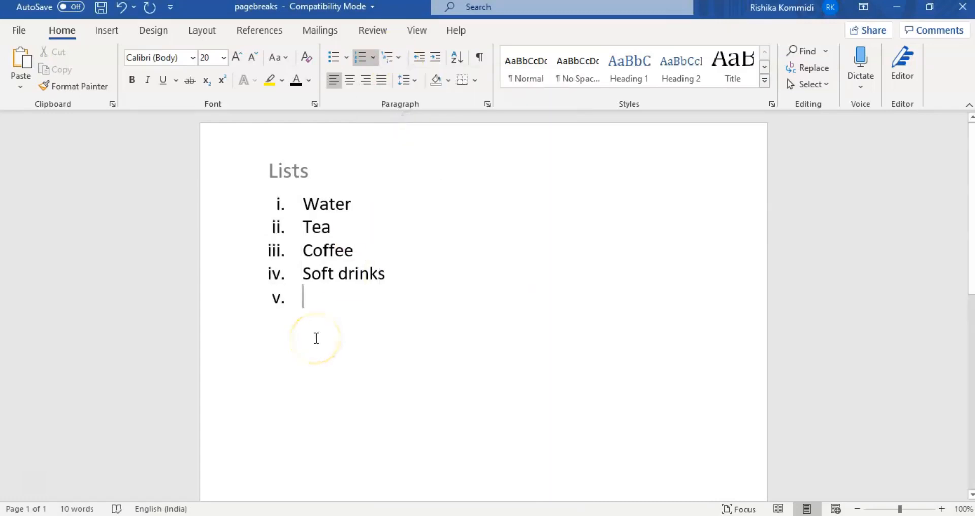
# Demote the empty item to a sub-level under Soft drinks and enter Pepsi and Cola as sub-items
pyautogui.press('Tab')
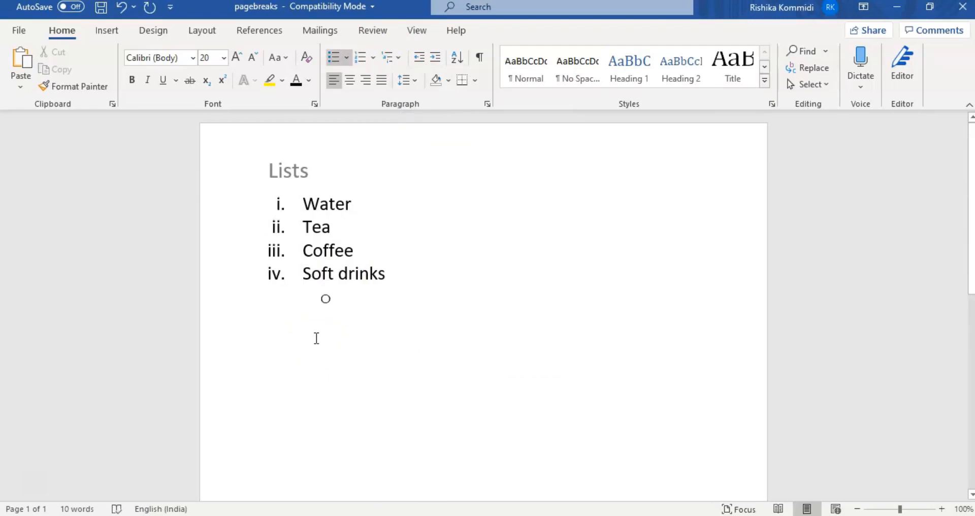
pyautogui.write('Pepsi')
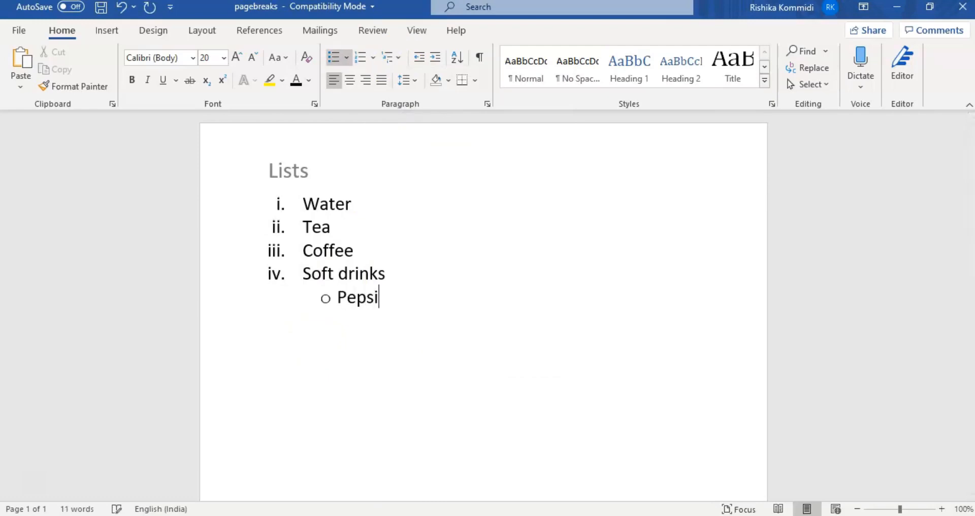
pyautogui.press('Return')
pyautogui.write('Cola')
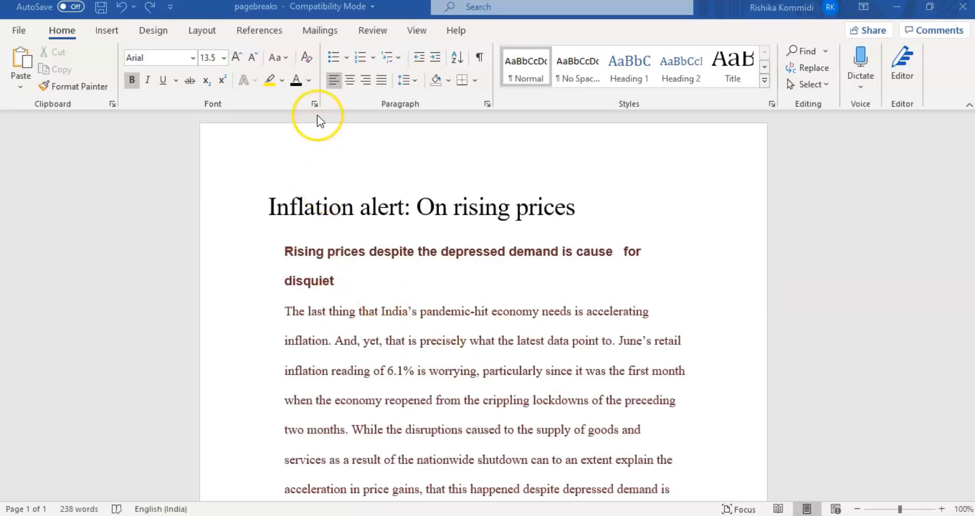
# Clear all formatting from the inflation article's subheading and body paragraph
pyautogui.click(307, 59)
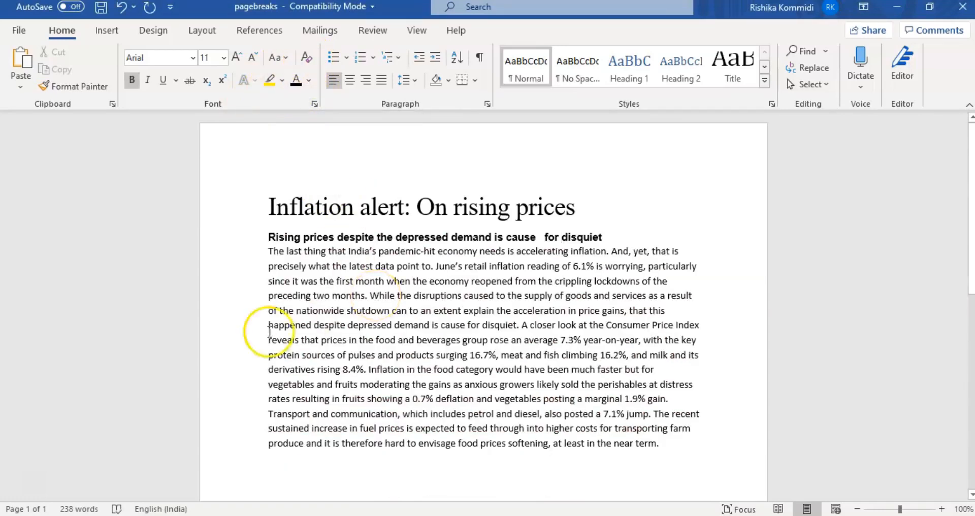
pyautogui.click(26, 482)
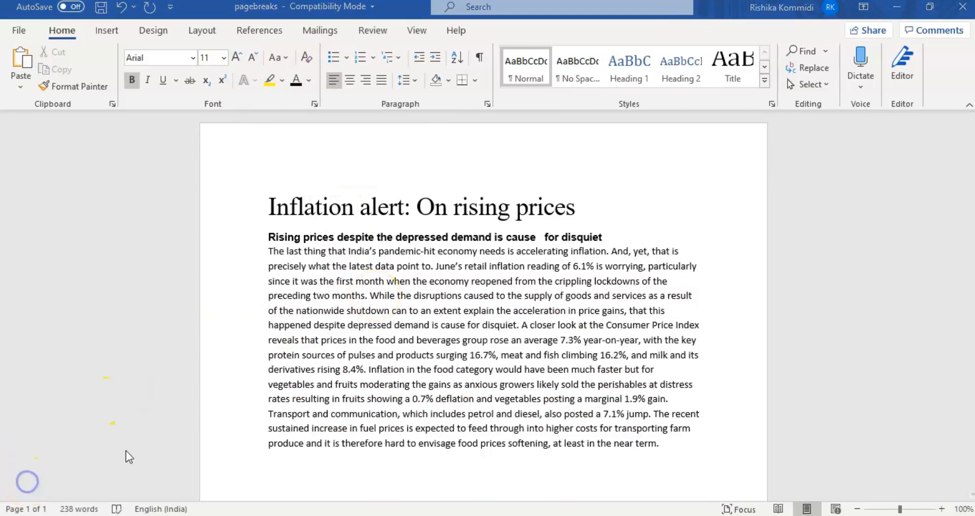